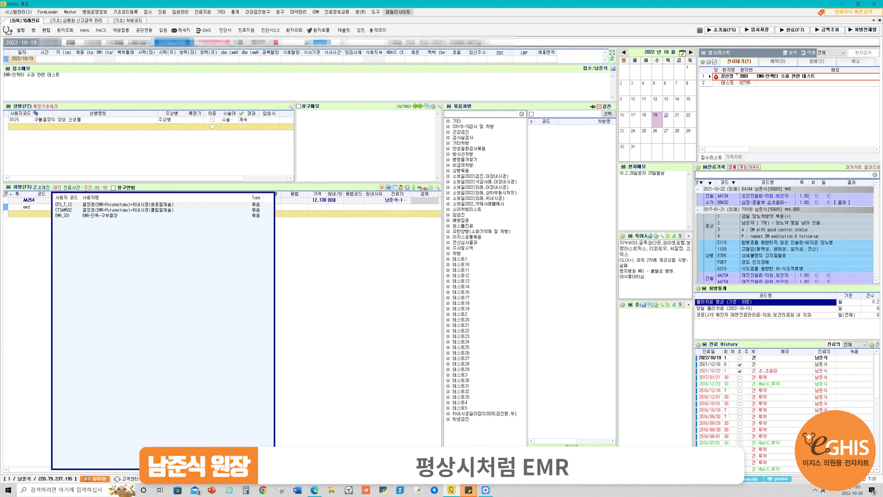
Add the bundled order set EMR_S01 for a standalone EMR of the sigmoid colon to the prescription.
{"action": "key", "text": "Down"}
{"action": "key", "text": "Down"}
{"action": "key", "text": "Return"}
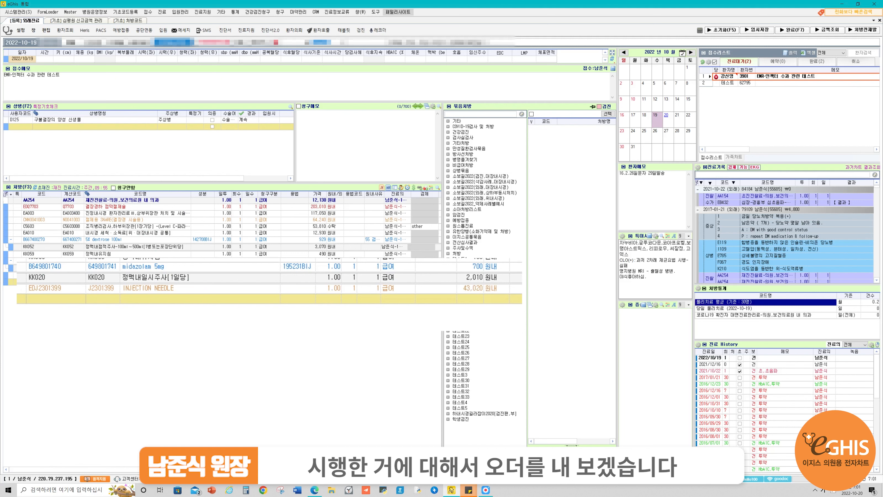
Check the price of the INJECTION NEEDLE order in the prescription against the visit date.
{"action": "left_click", "coordinate": [368, 146]}
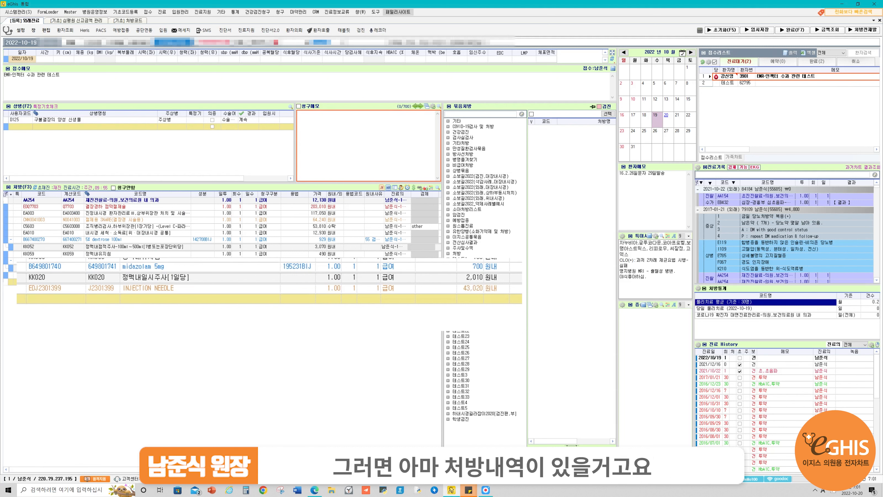
{"action": "left_click", "coordinate": [200, 288]}
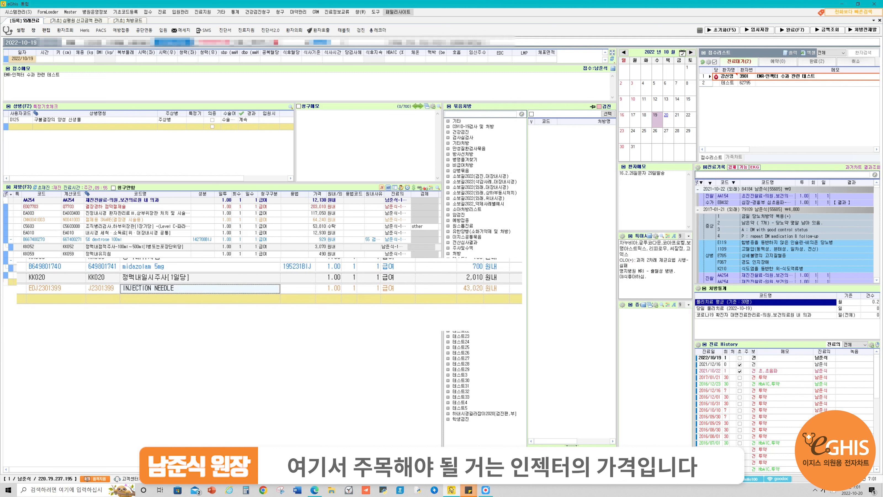
{"action": "left_click", "coordinate": [471, 289]}
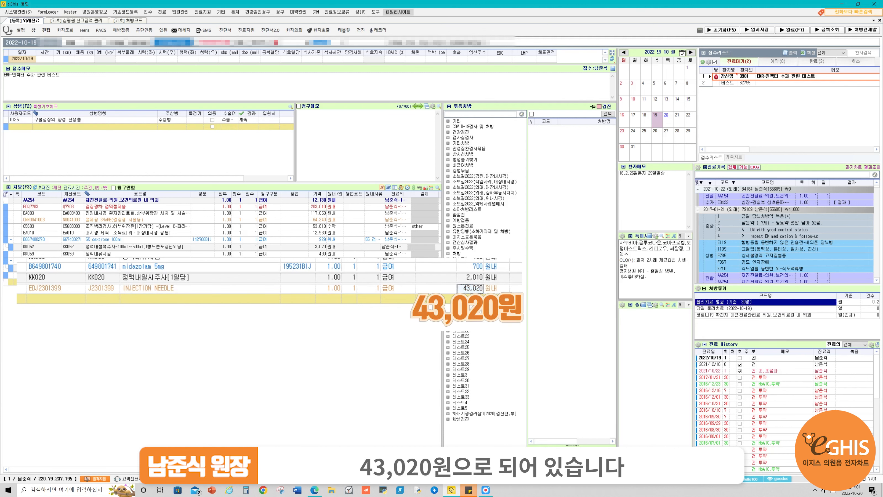
{"action": "left_click", "coordinate": [21, 126]}
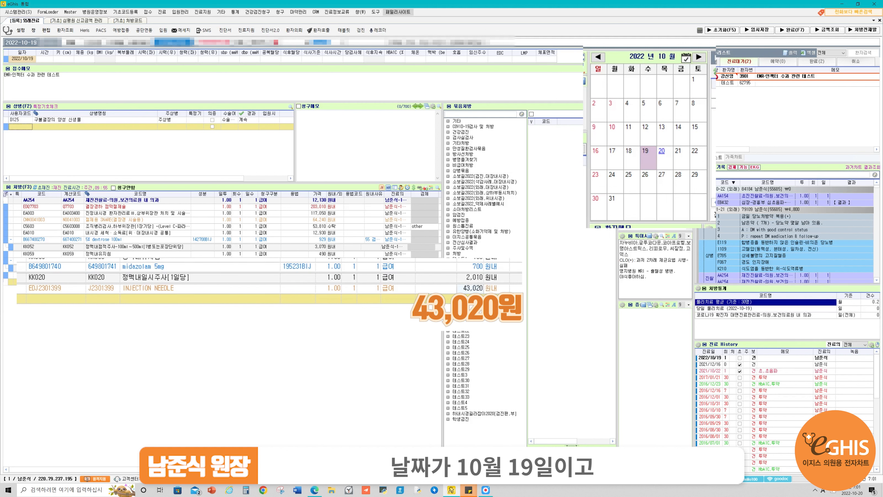
{"action": "left_click", "coordinate": [470, 289]}
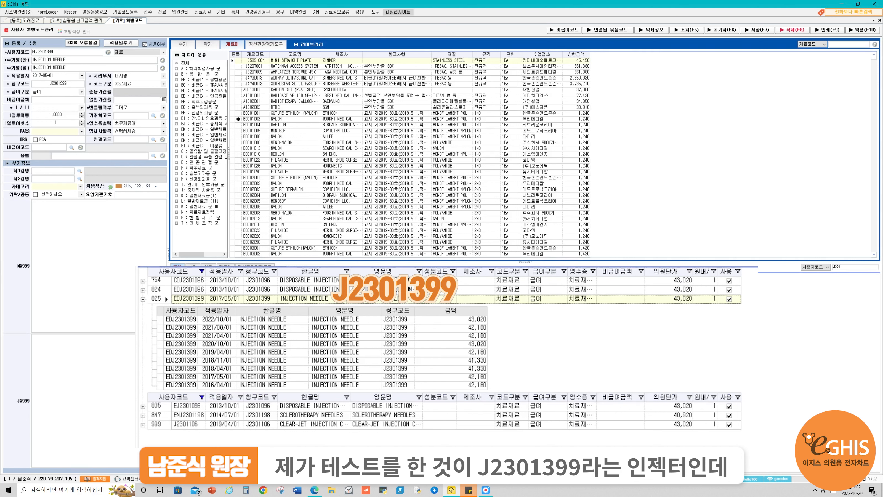
Compare the 2021/08/01 and 2022/10/01 price records of INJECTION NEEDLE J2301399 in the prescription code history.
{"action": "left_click", "coordinate": [452, 327]}
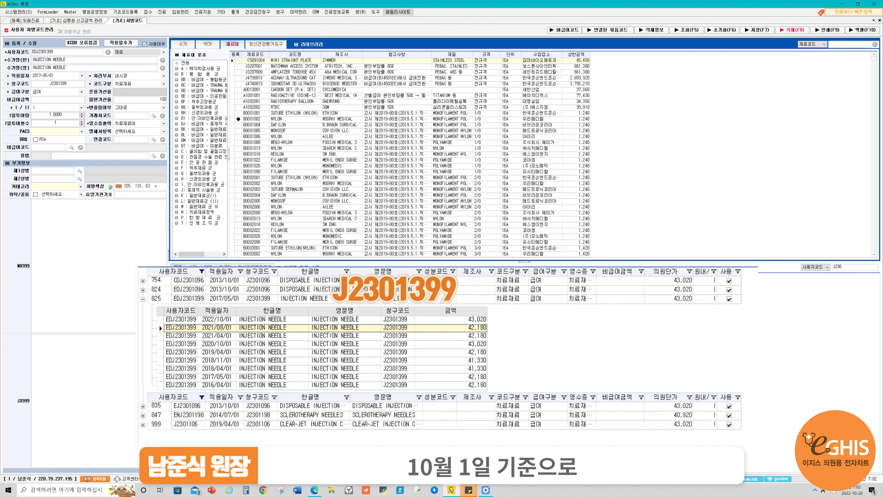
{"action": "left_click", "coordinate": [452, 320]}
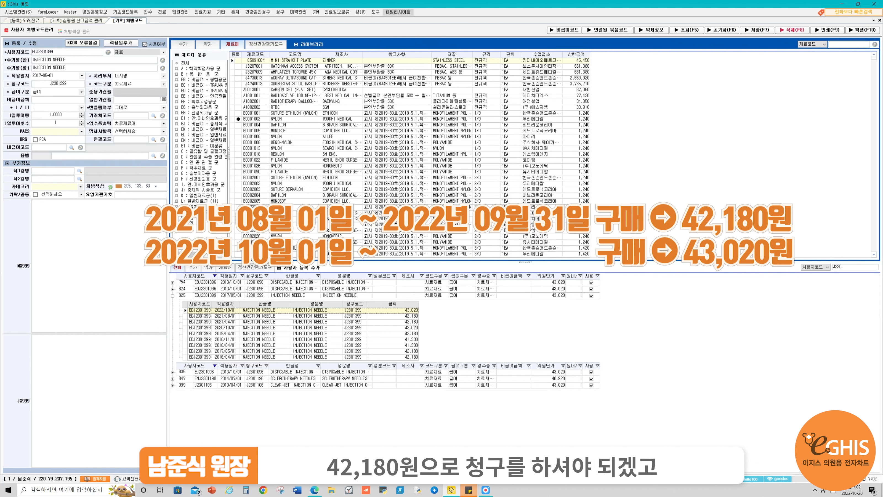
{"action": "left_click", "coordinate": [303, 316]}
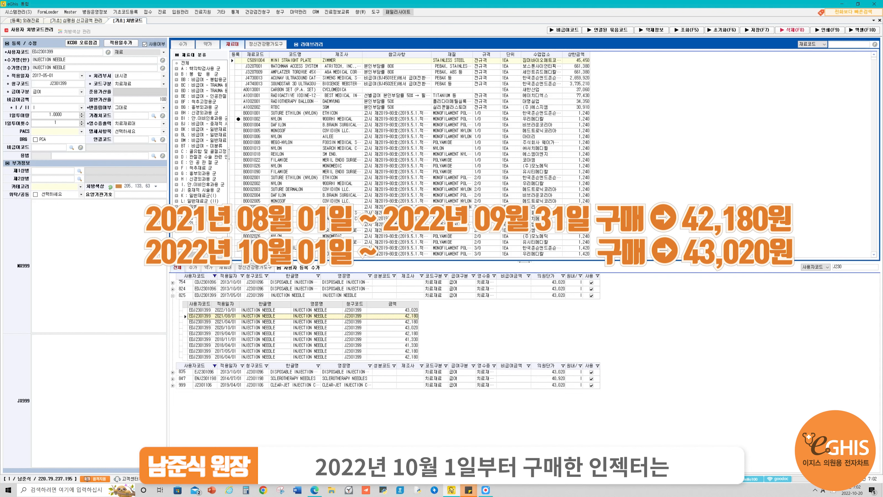
{"action": "left_click", "coordinate": [303, 310]}
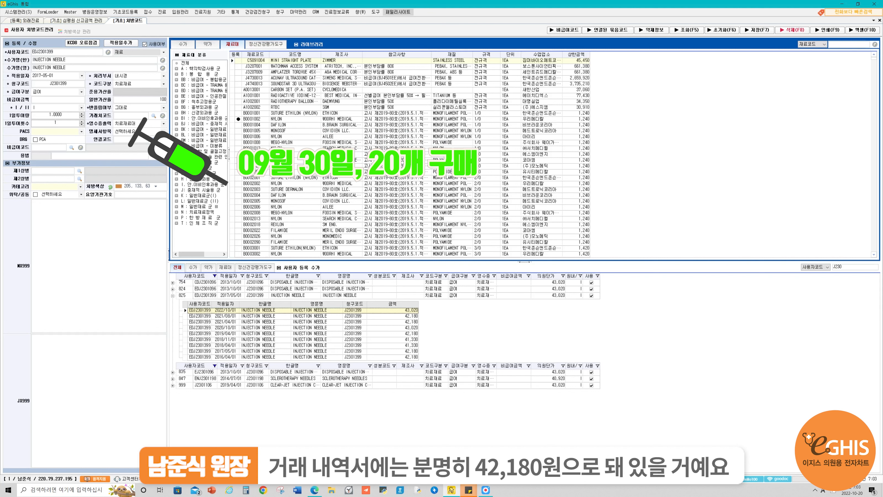
{"action": "left_click", "coordinate": [389, 322]}
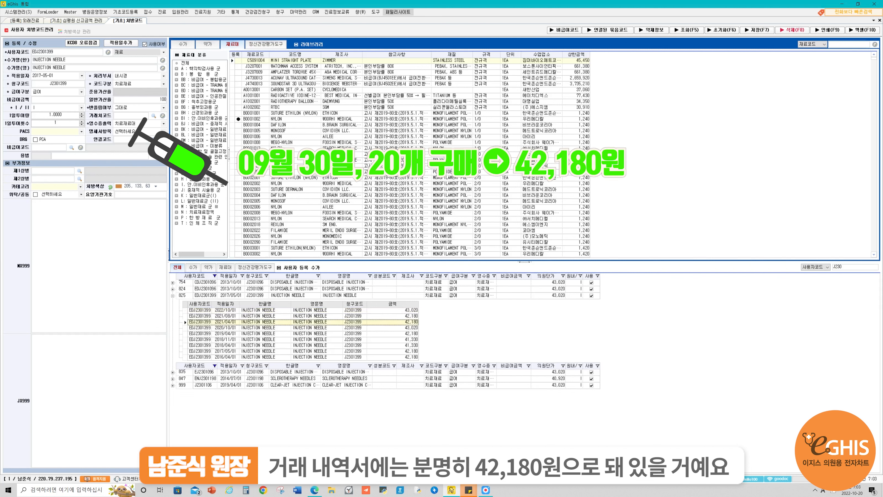
{"action": "left_click", "coordinate": [389, 316]}
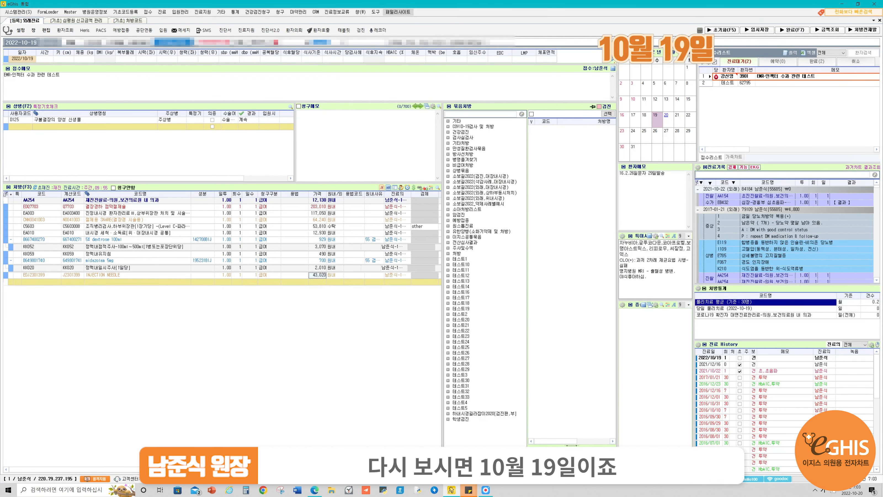
Review the INJECTION NEEDLE line and its price in the outpatient prescription.
{"action": "left_click", "coordinate": [205, 321]}
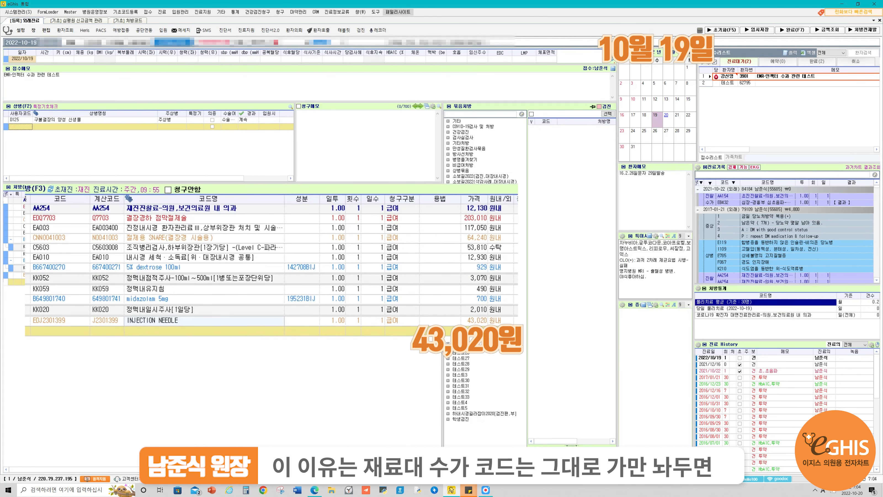
{"action": "left_click", "coordinate": [205, 320]}
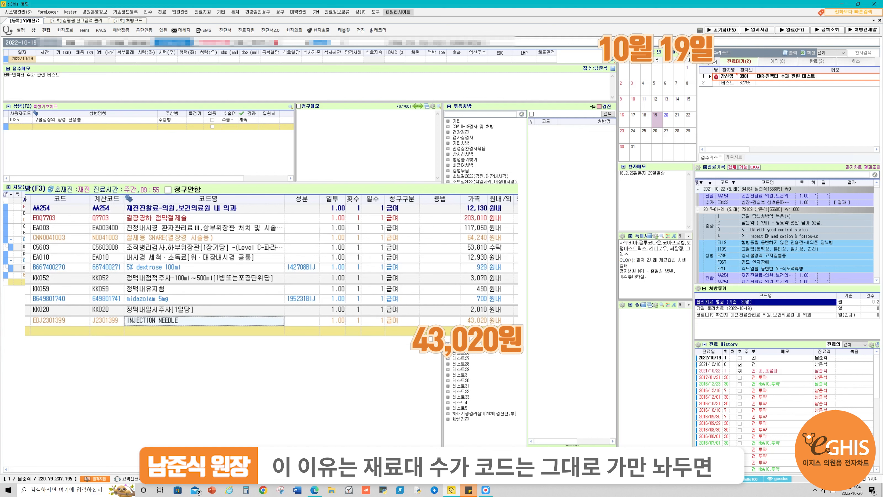
{"action": "left_click", "coordinate": [474, 320]}
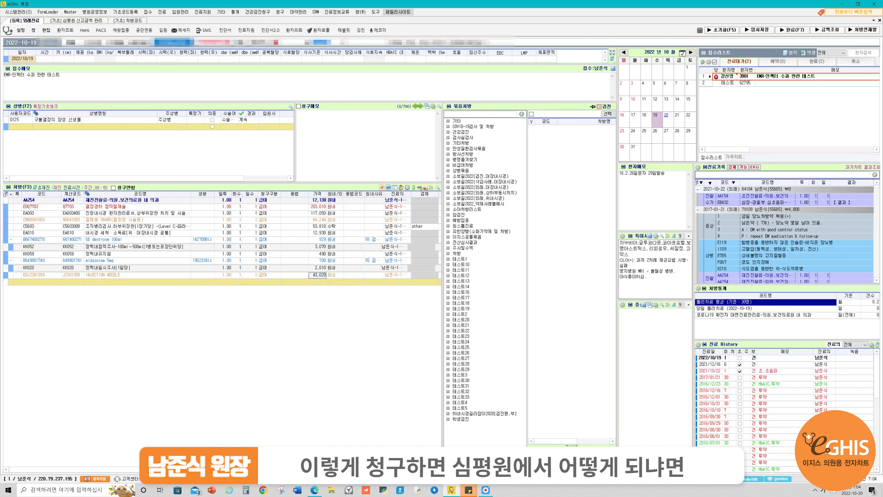
Compare the reported-amount list and the needle's price history with the INJECTION NEEDLE order in the outpatient prescription.
{"action": "left_click", "coordinate": [76, 20]}
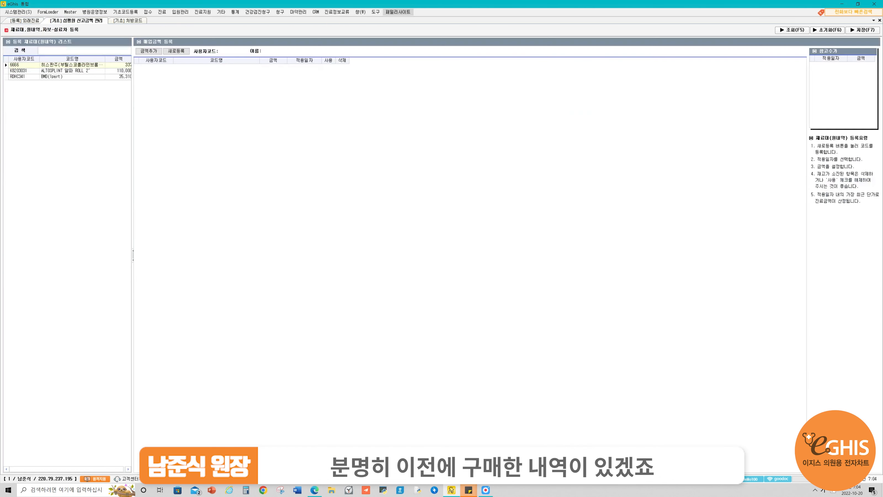
{"action": "left_click", "coordinate": [128, 21]}
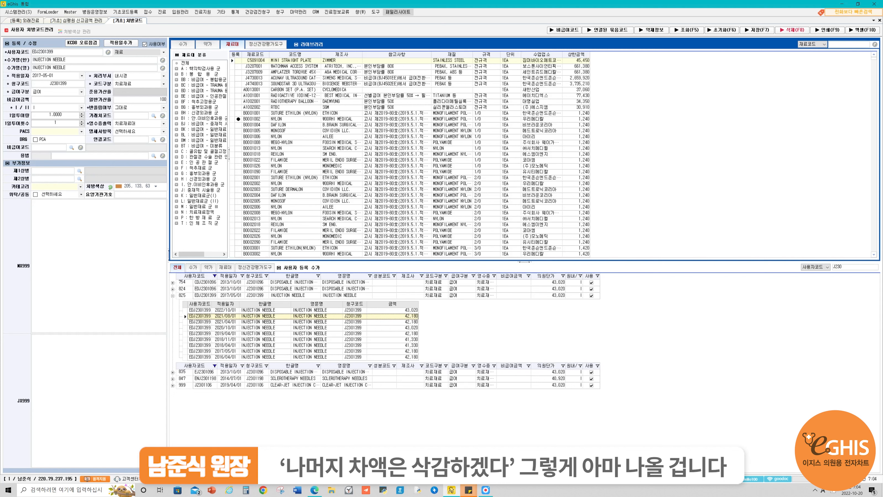
{"action": "left_click", "coordinate": [77, 20]}
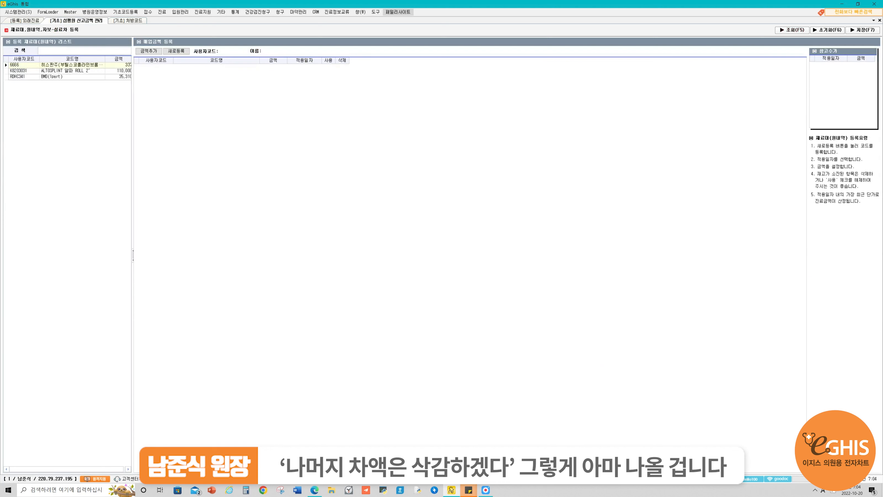
{"action": "left_click", "coordinate": [25, 20]}
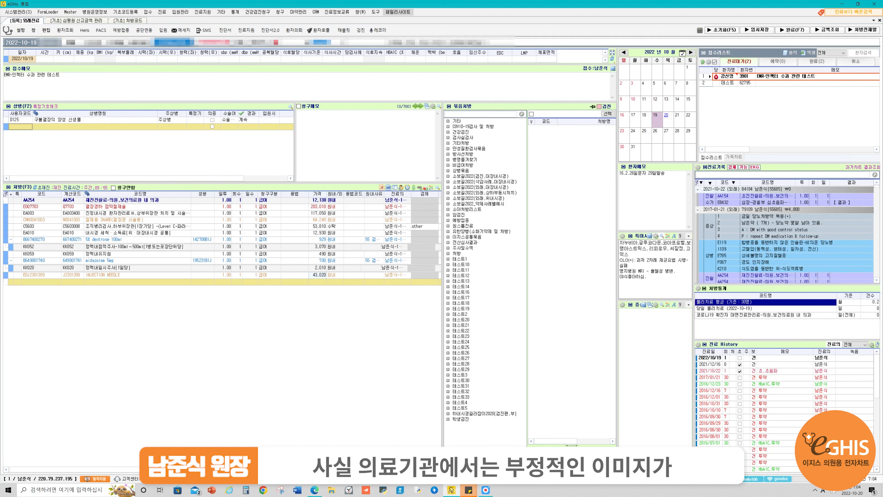
{"action": "left_click", "coordinate": [317, 275]}
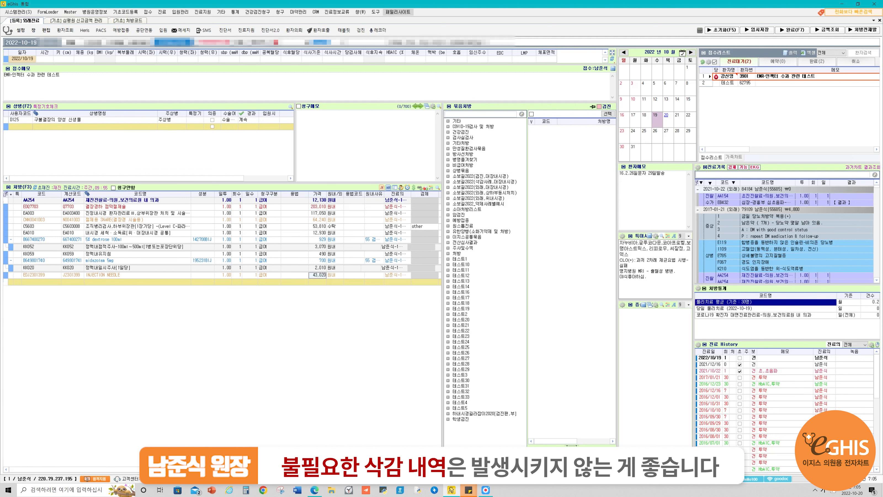
{"action": "left_click", "coordinate": [137, 275]}
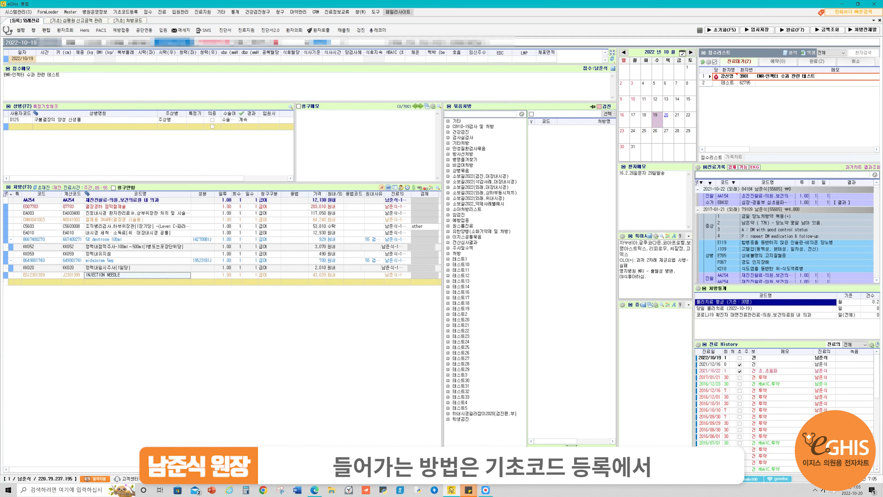
Open the 심평원 신고금액 관리 screen for managing reported material prices.
{"action": "left_click", "coordinate": [126, 12]}
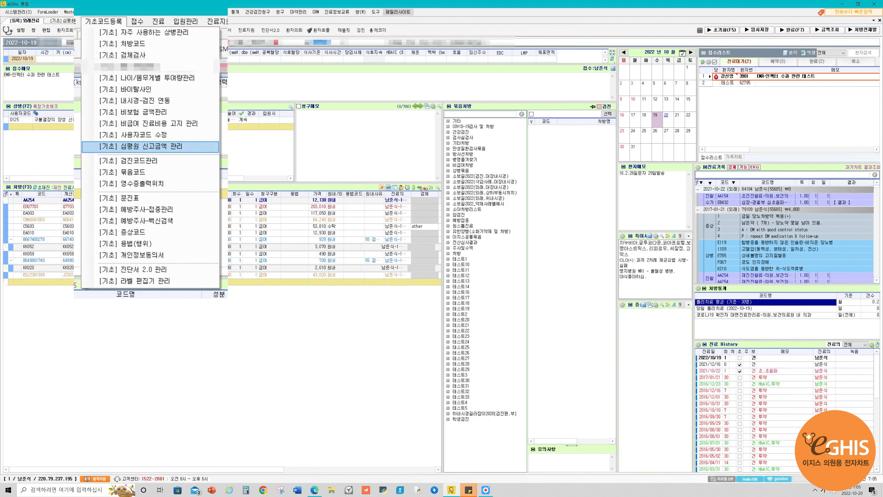
{"action": "left_click", "coordinate": [150, 146]}
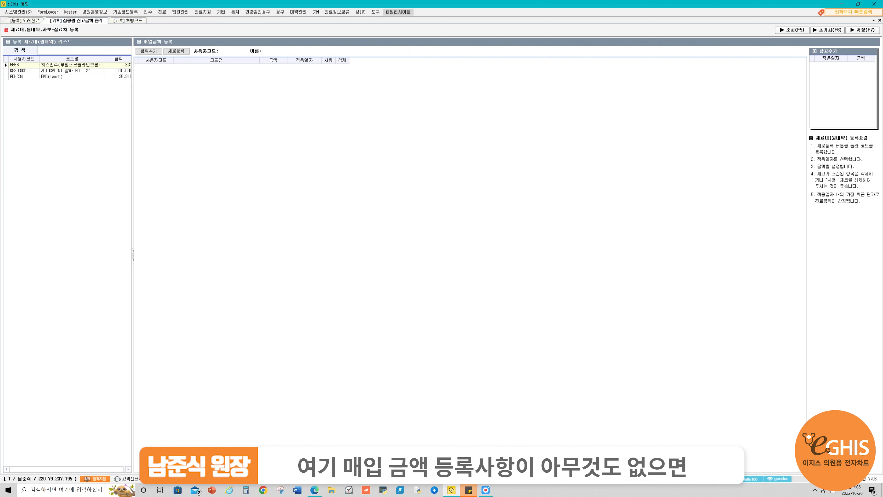
Copy the INJECTION NEEDLE's user code from the outpatient prescription and return to the reported-amount management screen.
{"action": "left_click", "coordinate": [318, 275]}
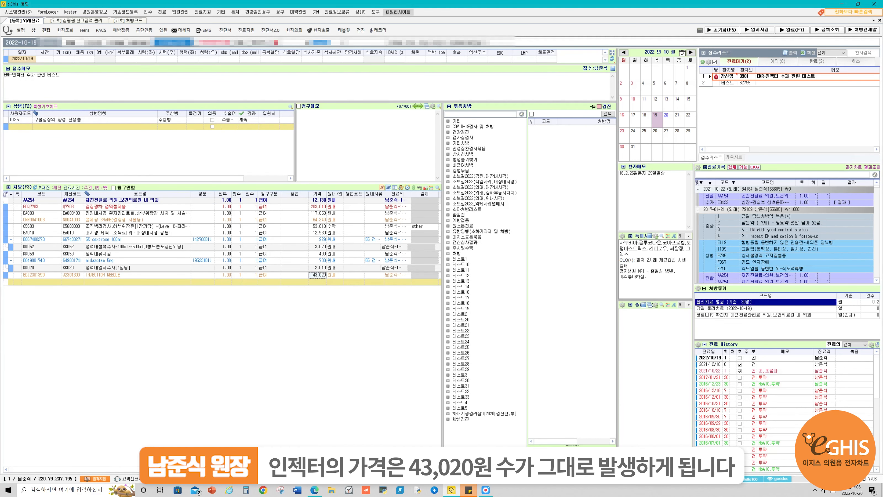
{"action": "left_click", "coordinate": [34, 275]}
{"action": "key", "text": "ctrl+c"}
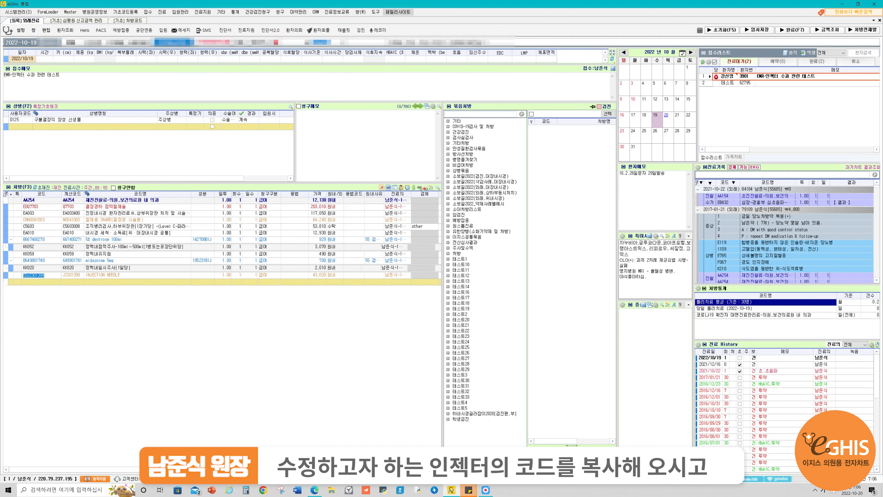
{"action": "left_click", "coordinate": [77, 20]}
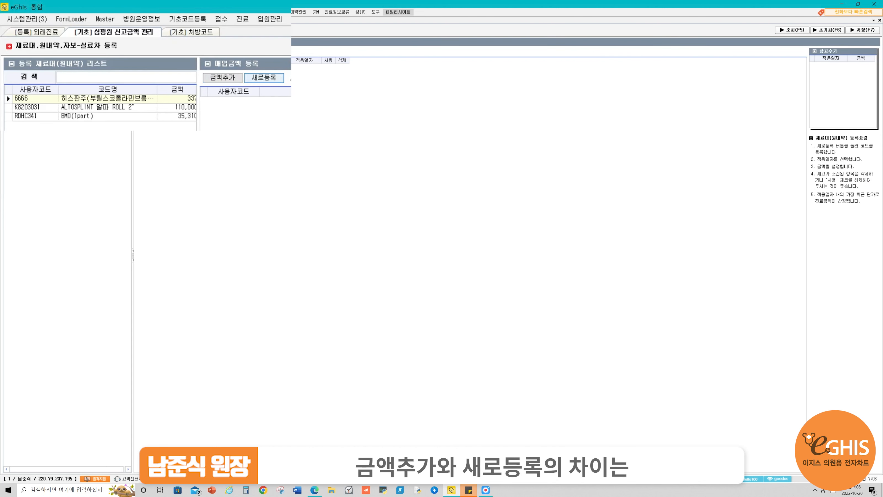
Examine the registered material list and the purchase price entry of ALTOSPLINT 알파 ROLL 2", checking for an injector item.
{"action": "left_click", "coordinate": [108, 108]}
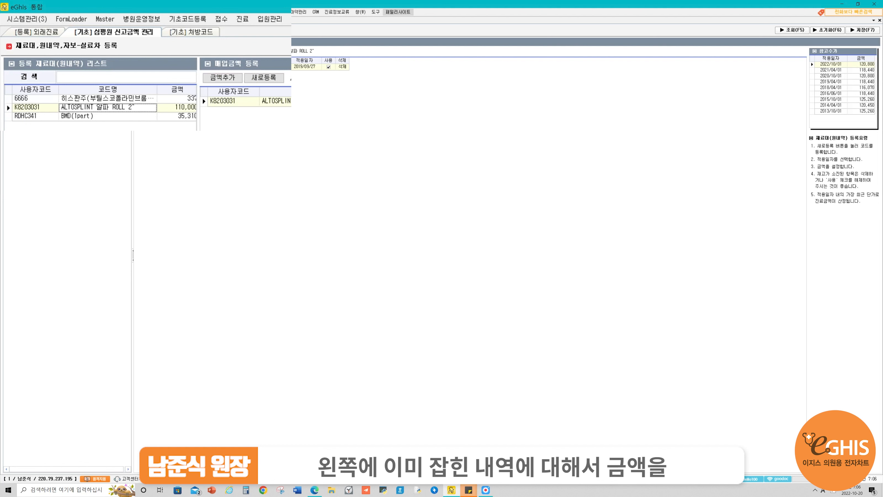
{"action": "left_click", "coordinate": [222, 77]}
{"action": "left_click", "coordinate": [108, 107]}
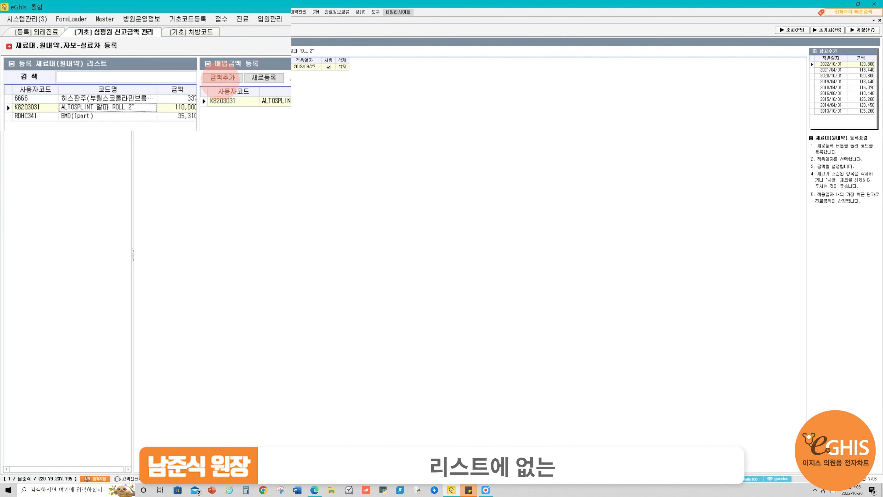
{"action": "left_click", "coordinate": [233, 101]}
{"action": "left_click", "coordinate": [264, 77]}
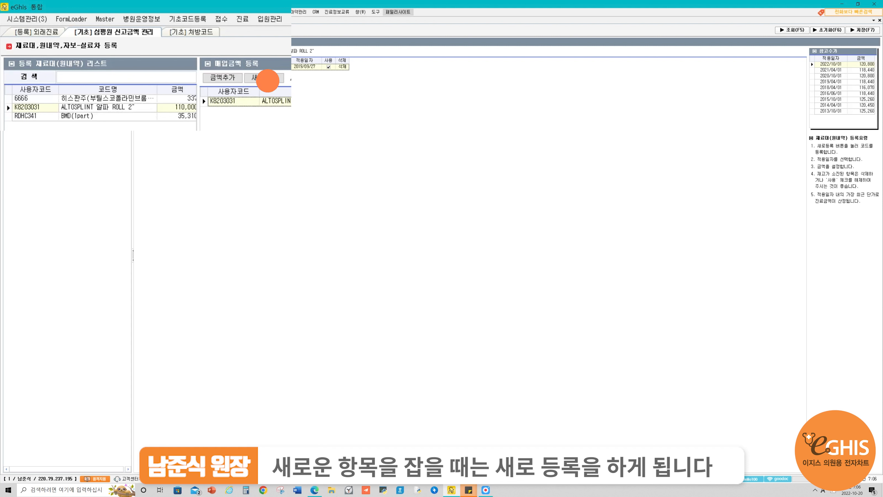
{"action": "left_click", "coordinate": [107, 107]}
{"action": "left_click", "coordinate": [107, 98]}
{"action": "left_click", "coordinate": [107, 107]}
{"action": "left_click", "coordinate": [107, 116]}
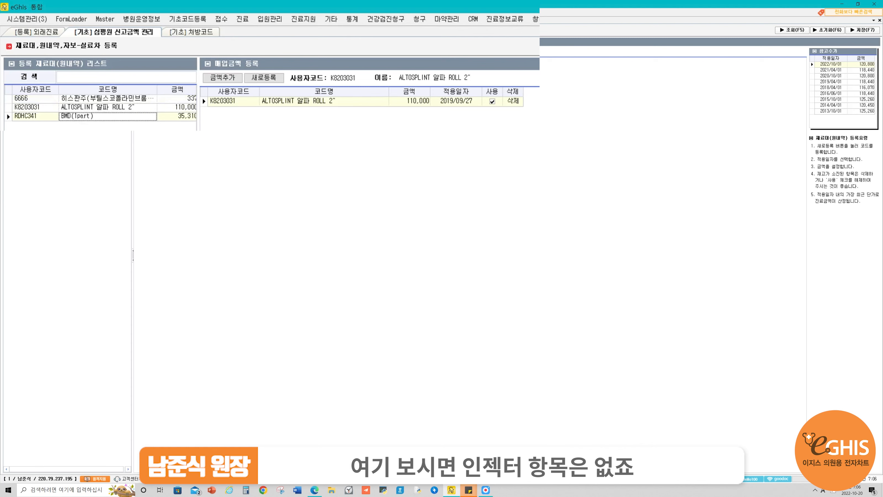
Find code EDJ2301399 and add INJECTION NEEDLE as a new purchase price registration.
{"action": "left_click", "coordinate": [202, 97]}
{"action": "left_click", "coordinate": [263, 77]}
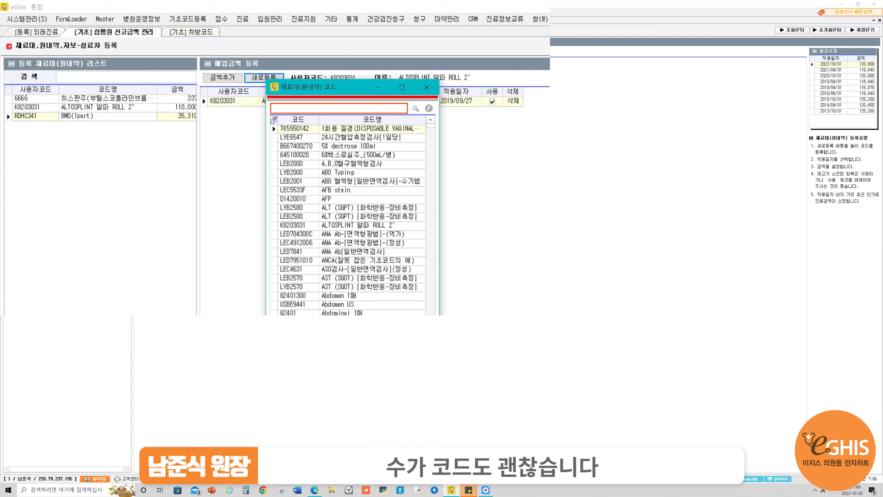
{"action": "key", "text": "ctrl+v"}
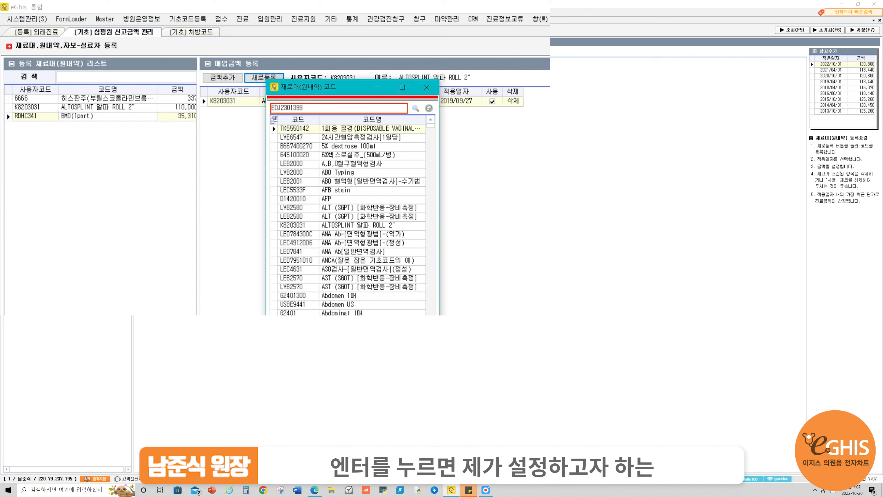
{"action": "key", "text": "Return"}
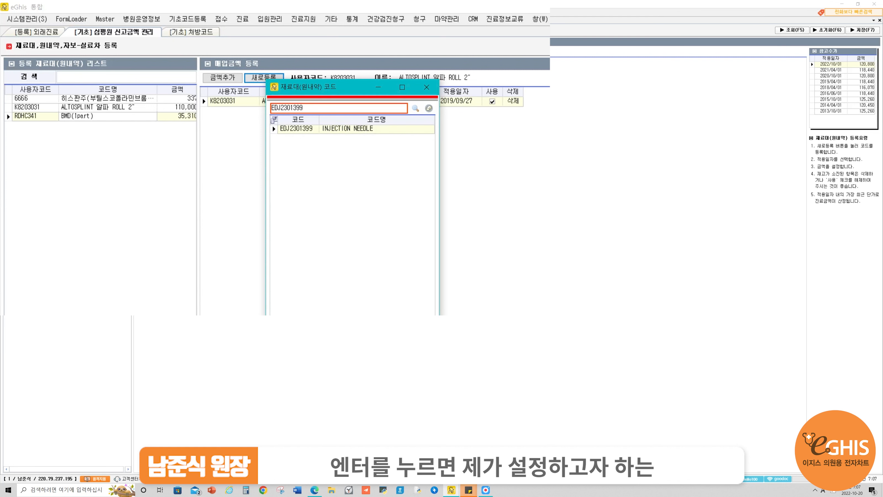
{"action": "double_click", "coordinate": [278, 128]}
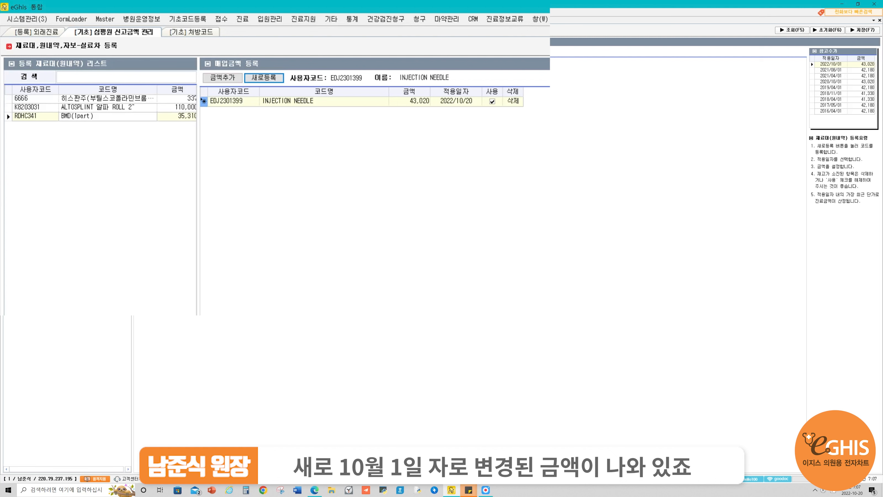
{"action": "left_click", "coordinate": [863, 30]}
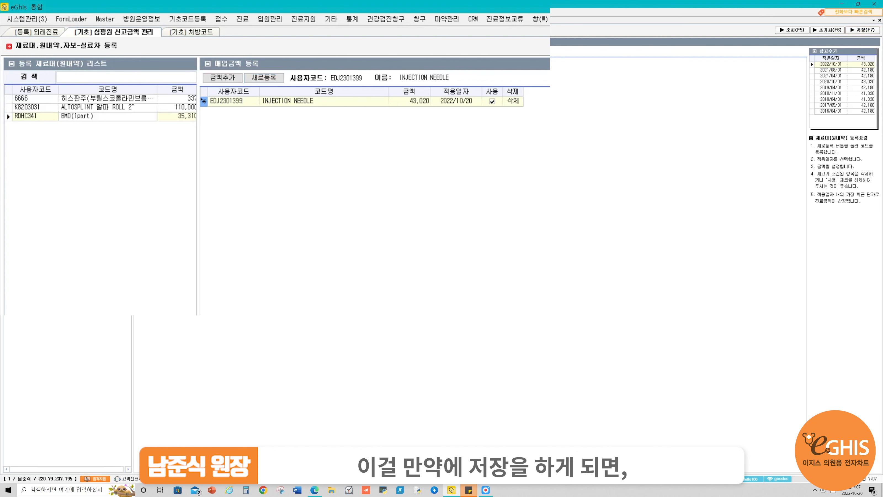
Prescribe INJECTION NEEDLE with code EDJ2301399 in the outpatient prescription and check its price.
{"action": "left_click", "coordinate": [37, 32]}
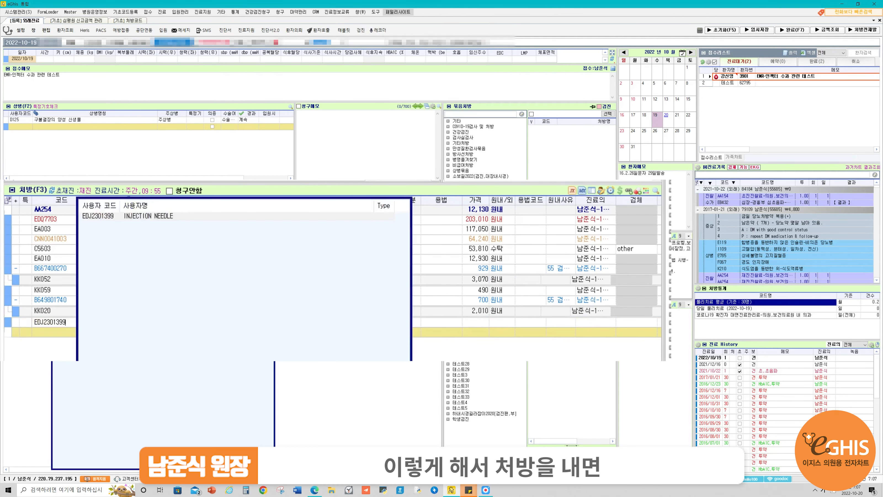
{"action": "key", "text": "Return"}
{"action": "left_click", "coordinate": [483, 323]}
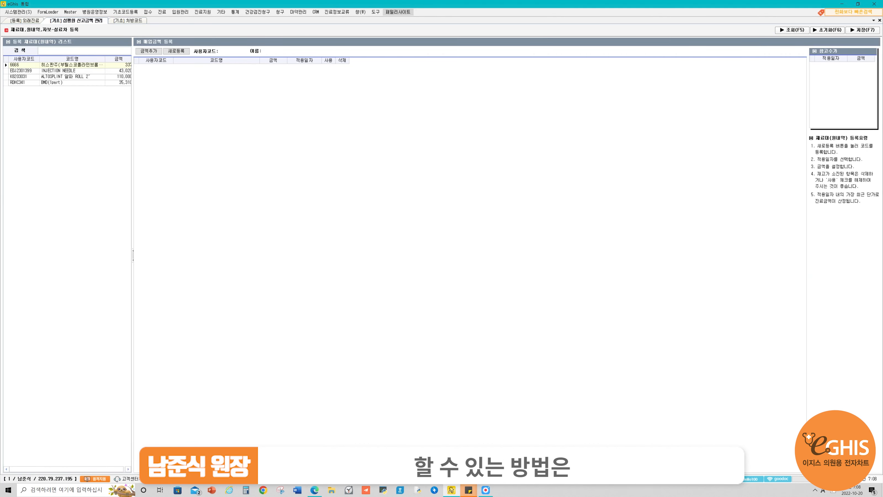
Open INJECTION NEEDLE's purchase prices in the reported-amount management and try to add another price entry.
{"action": "left_click", "coordinate": [71, 71]}
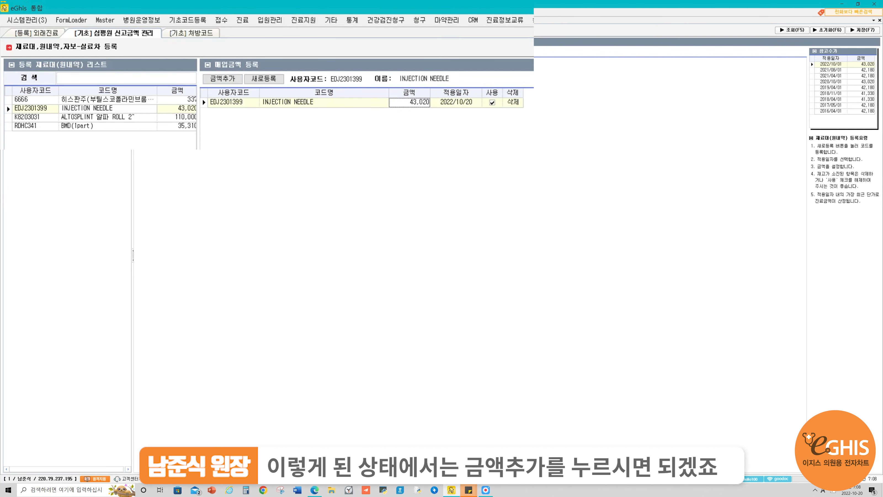
{"action": "left_click", "coordinate": [223, 79]}
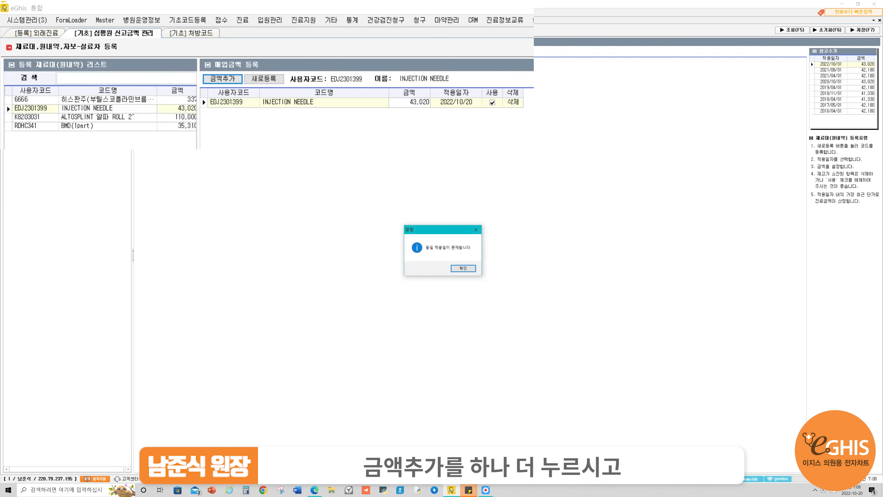
{"action": "key", "text": "Return"}
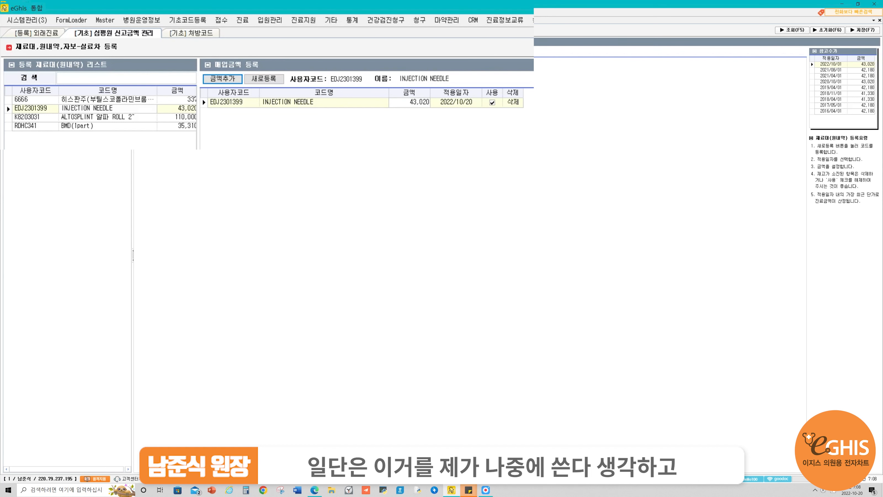
Set the effective date of the existing INJECTION NEEDLE price entry to 2022/12/01 and disable its use.
{"action": "left_click", "coordinate": [453, 103]}
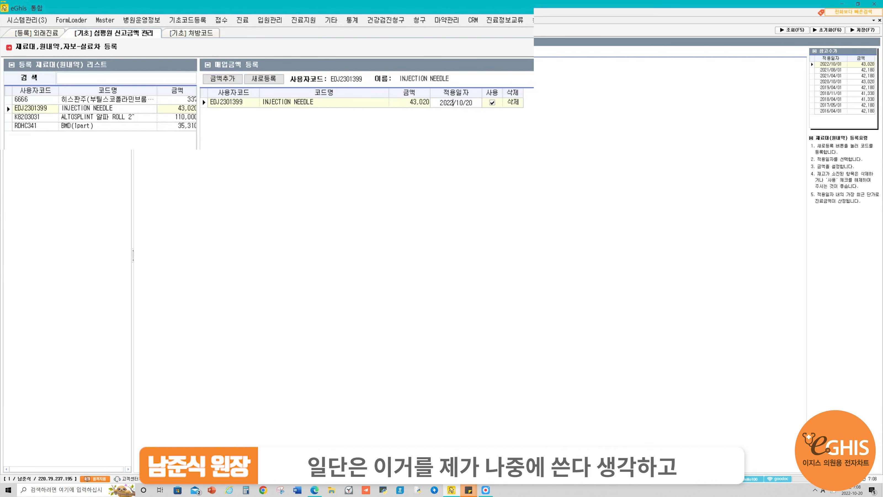
{"action": "left_click_drag", "start_coordinate": [456, 103], "coordinate": [464, 102]}
{"action": "type", "text": "12/0"}
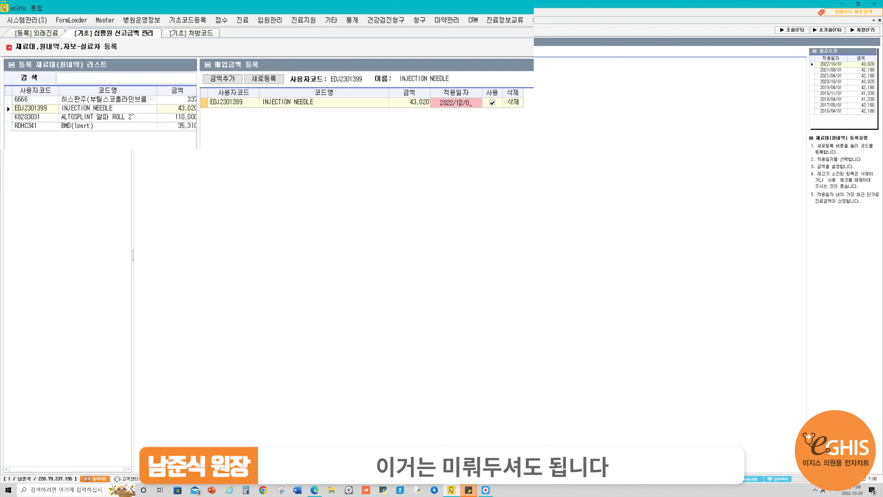
{"action": "type", "text": "1"}
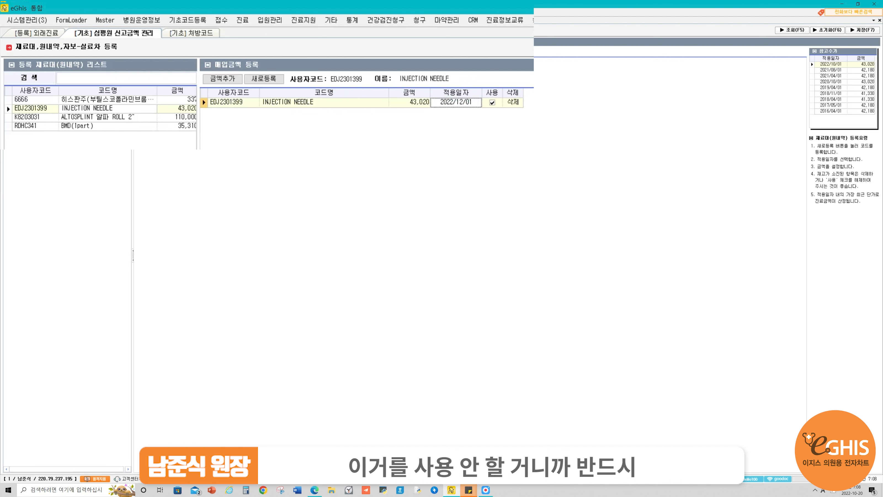
{"action": "left_click", "coordinate": [493, 102]}
Add a second INJECTION NEEDLE price entry effective 2021/08/01 with an amount of 42,180 and save the registration.
{"action": "left_click", "coordinate": [223, 78]}
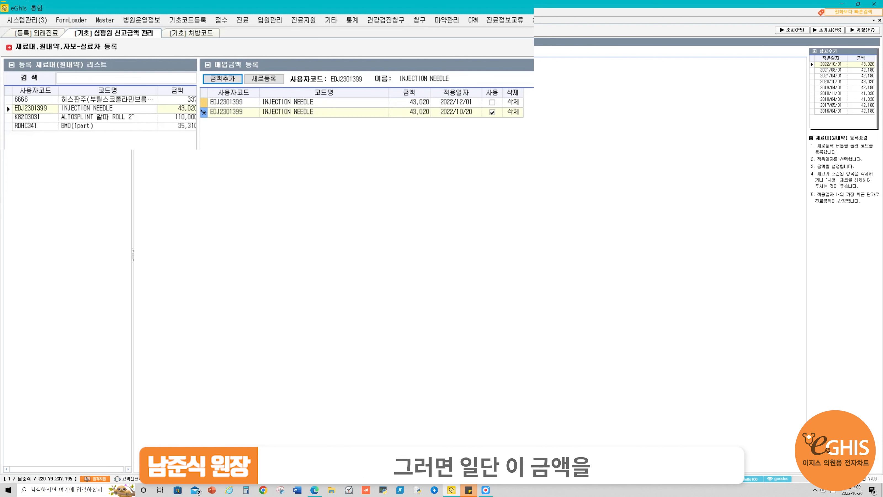
{"action": "left_click", "coordinate": [457, 113]}
{"action": "type", "text": "20"}
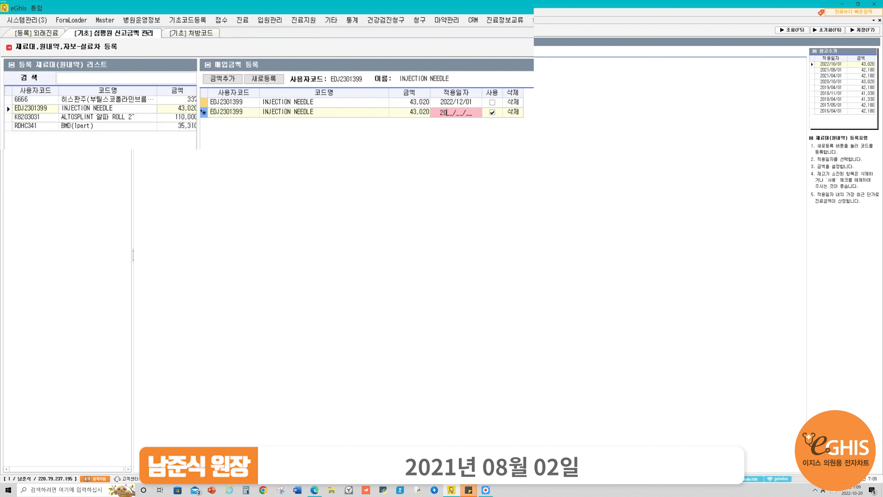
{"action": "type", "text": "21/08/01"}
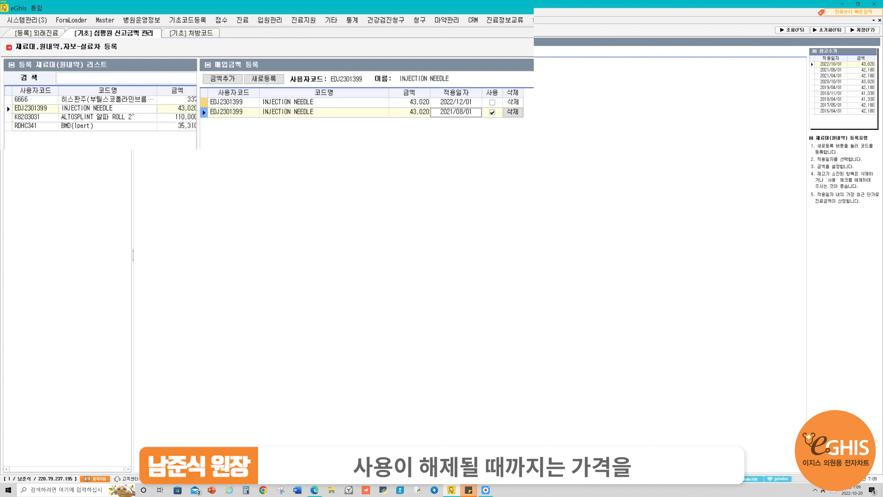
{"action": "left_click", "coordinate": [413, 112]}
{"action": "type", "text": "42,180"}
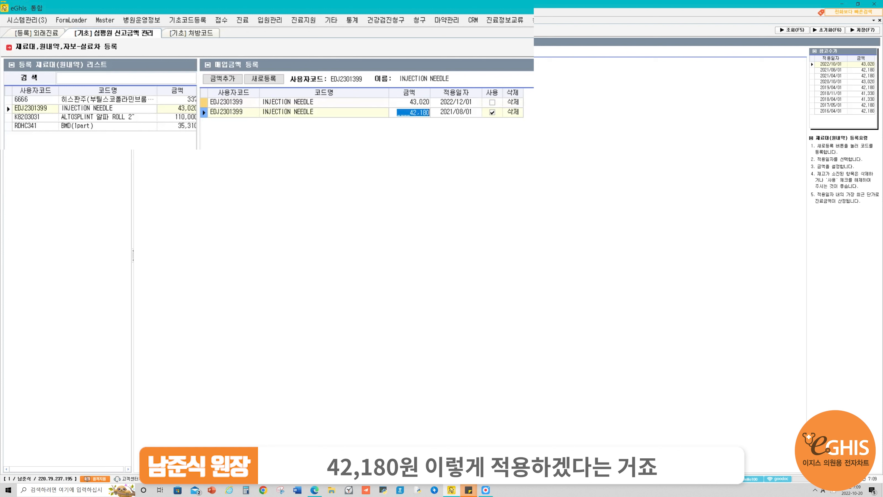
{"action": "key", "text": "Return"}
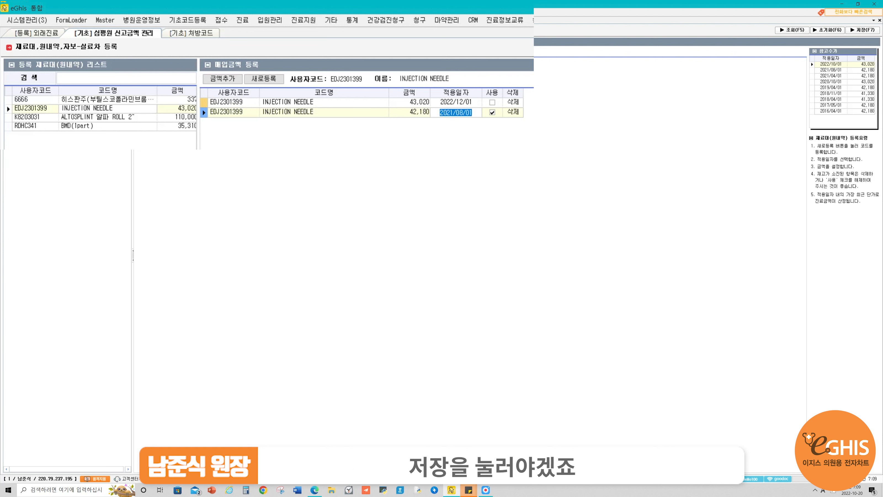
{"action": "key", "text": "F7"}
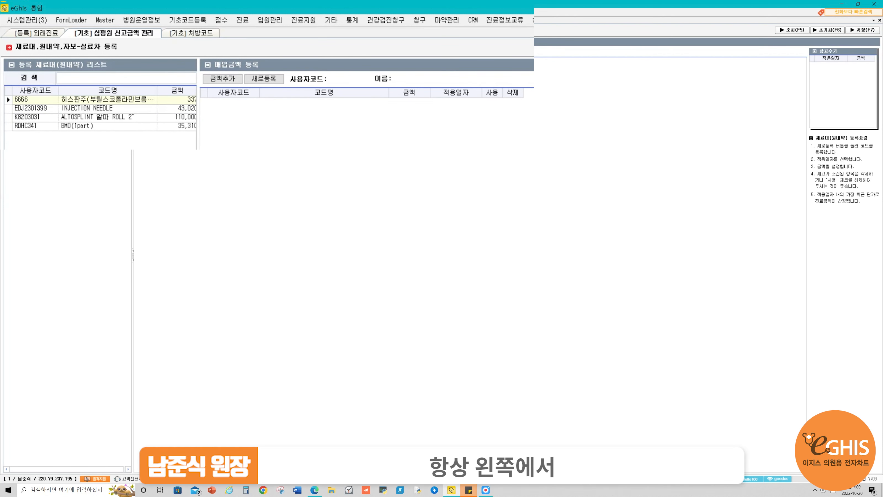
Reopen INJECTION NEEDLE's purchase prices and compare the two entries' amounts, effective dates and use settings.
{"action": "left_click", "coordinate": [108, 108]}
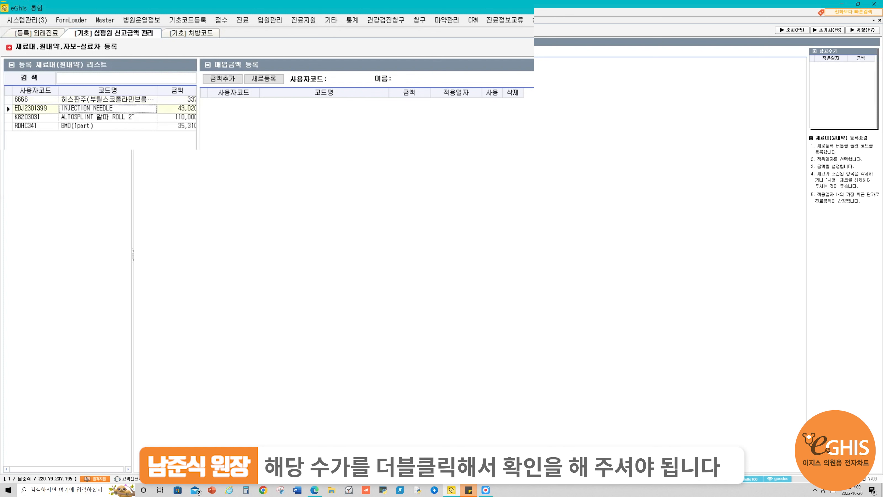
{"action": "double_click", "coordinate": [107, 108]}
{"action": "left_click", "coordinate": [324, 113]}
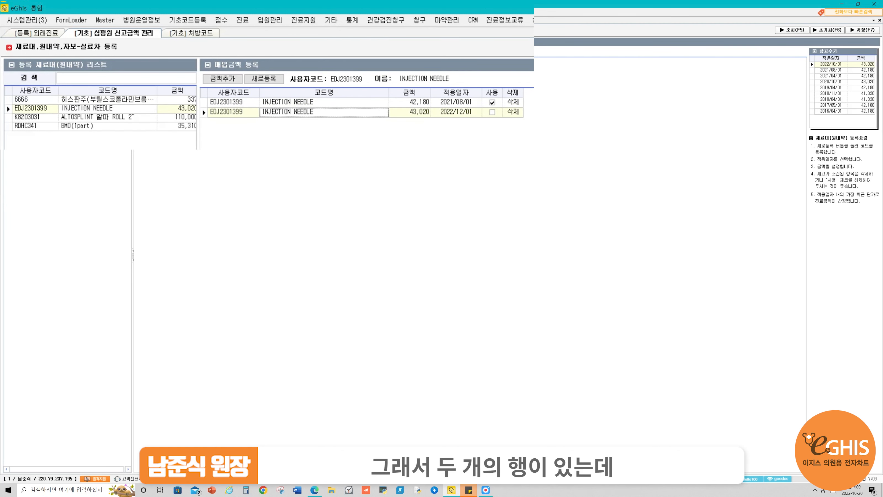
{"action": "left_click", "coordinate": [324, 102]}
{"action": "left_click", "coordinate": [323, 112]}
{"action": "left_click", "coordinate": [324, 102]}
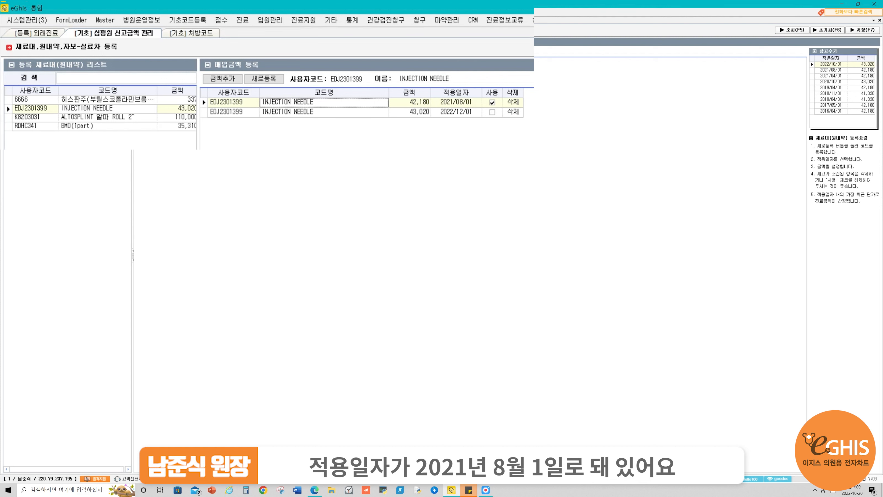
{"action": "left_click", "coordinate": [323, 112]}
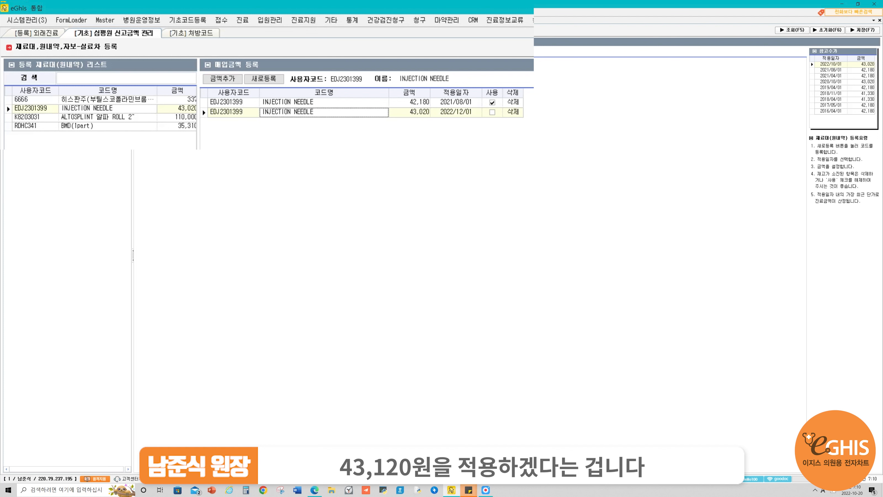
{"action": "left_click", "coordinate": [492, 113]}
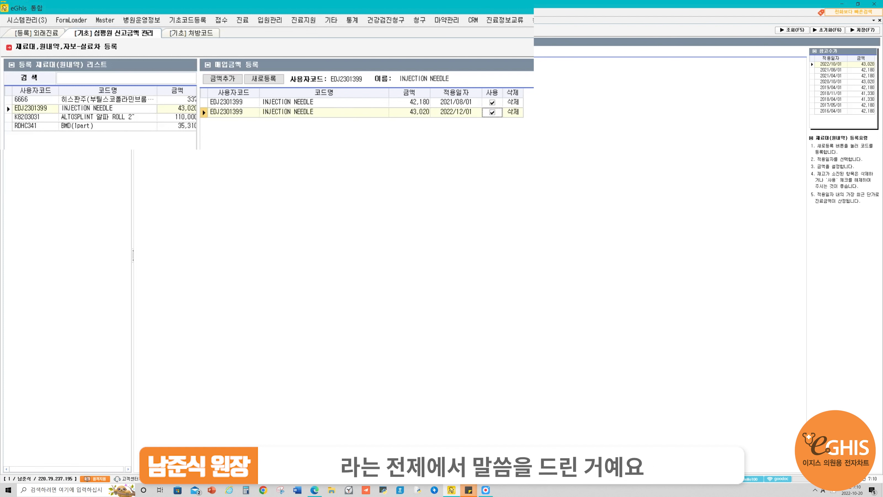
{"action": "left_click", "coordinate": [492, 112]}
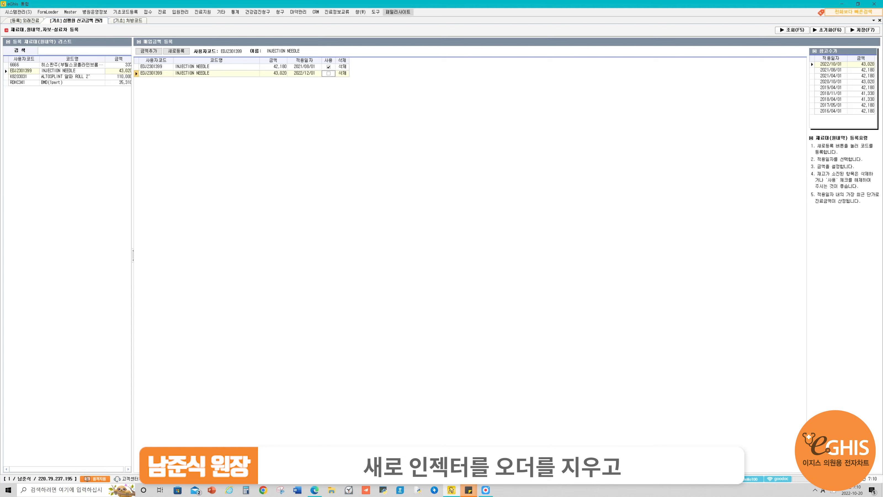
Replace the existing INJECTION NEEDLE order in the outpatient prescription with a fresh one for code EDJ2301399.
{"action": "left_click", "coordinate": [24, 20]}
{"action": "left_click", "coordinate": [41, 275]}
{"action": "key", "text": "ctrl+c"}
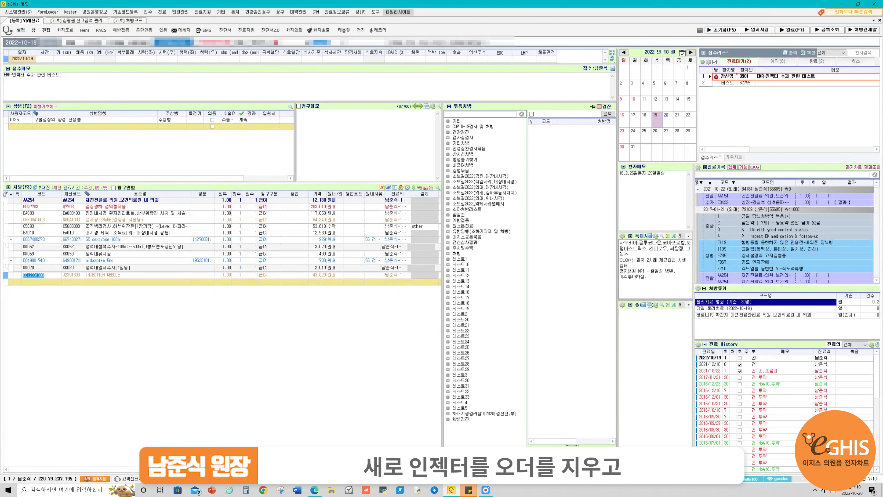
{"action": "key", "text": "Delete"}
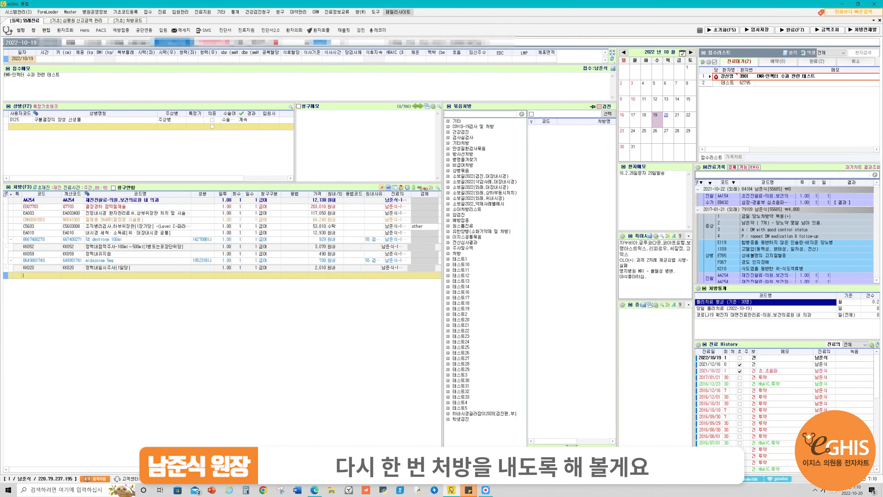
{"action": "key", "text": "ctrl+v"}
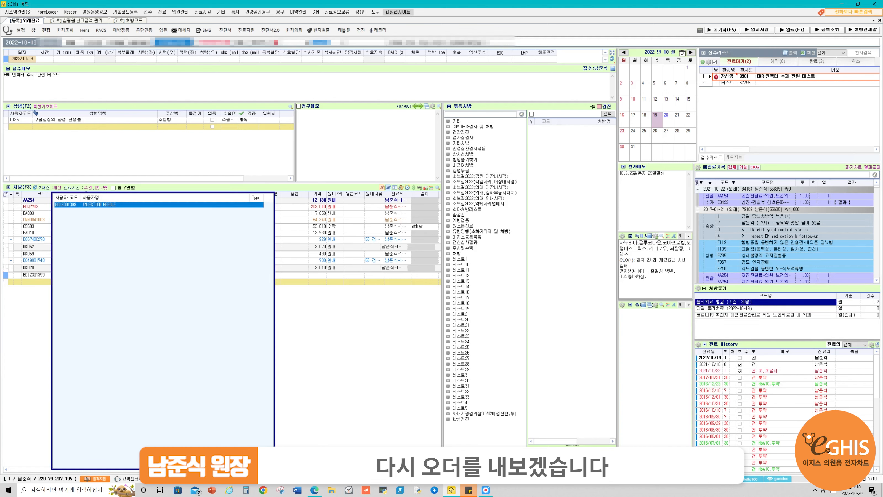
{"action": "key", "text": "Return"}
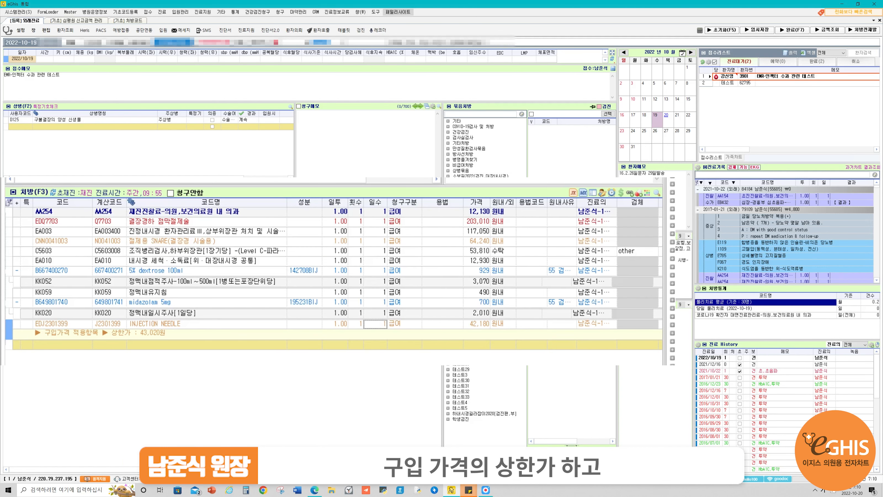
Examine the price applied to the INJECTION NEEDLE order and the purchase-price ceiling note beneath it.
{"action": "left_click", "coordinate": [477, 324]}
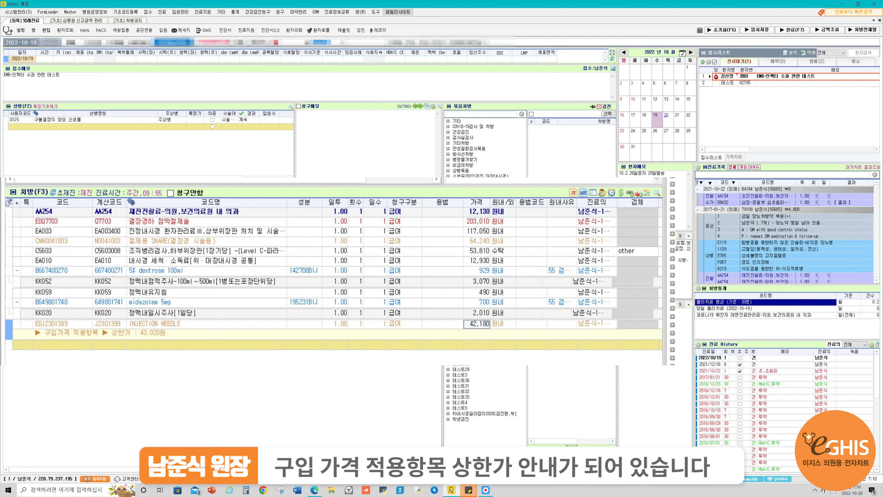
{"action": "left_click", "coordinate": [138, 333]}
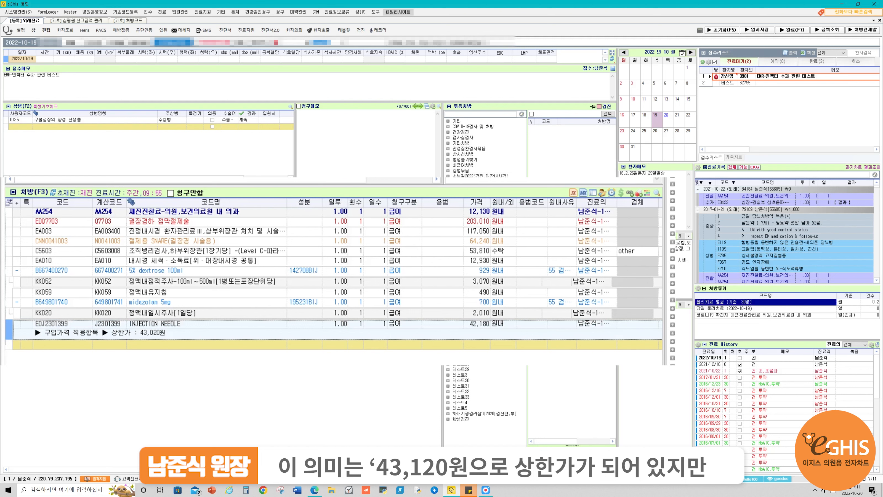
{"action": "left_click", "coordinate": [477, 323]}
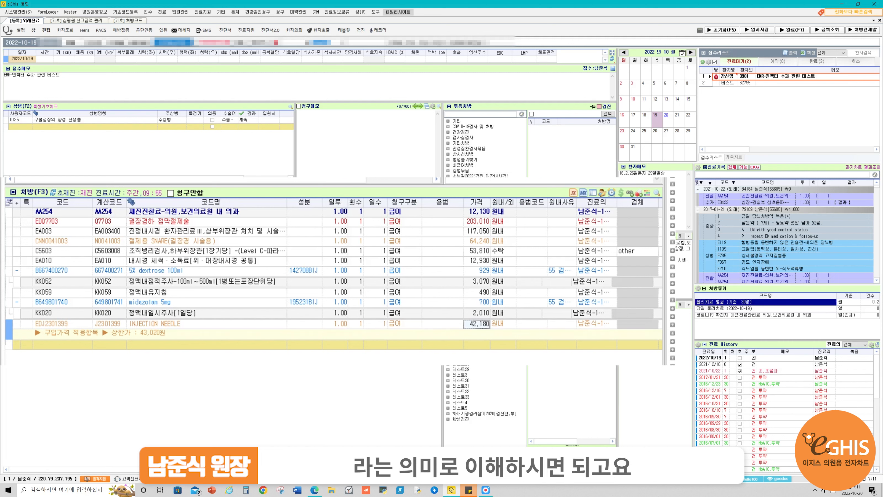
{"action": "left_click", "coordinate": [139, 333]}
{"action": "left_click", "coordinate": [357, 324]}
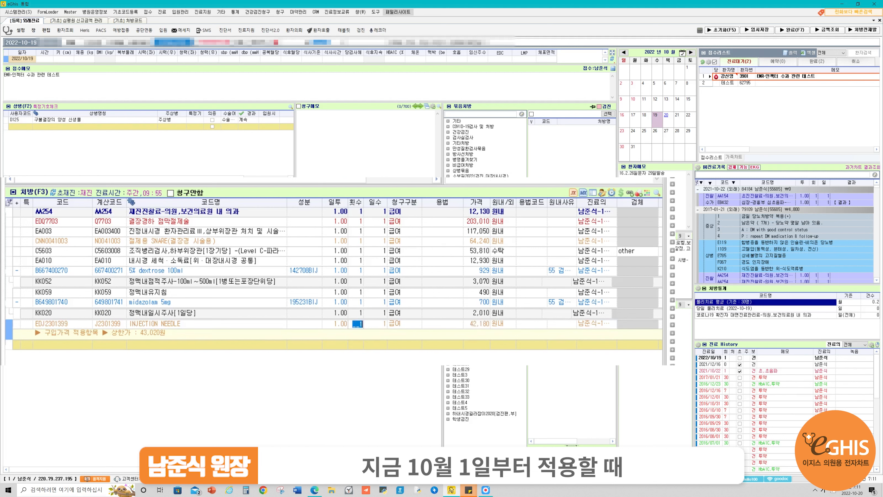
{"action": "left_click", "coordinate": [138, 333]}
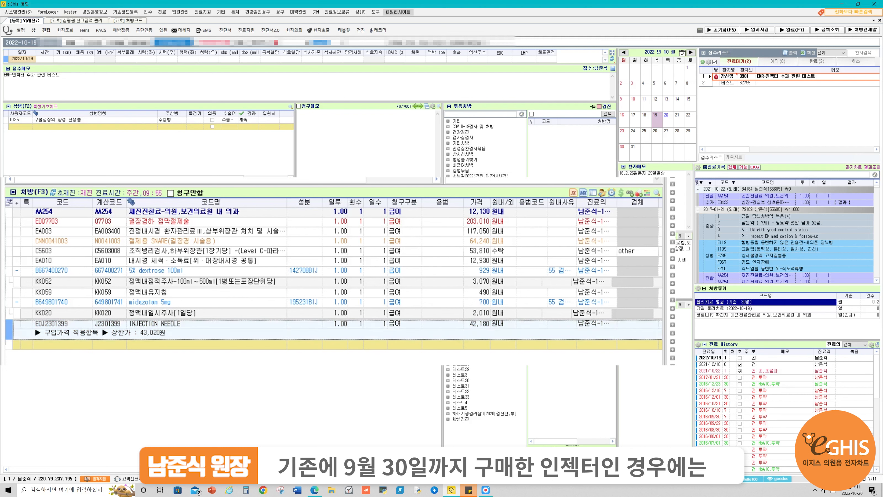
{"action": "left_click", "coordinate": [500, 324]}
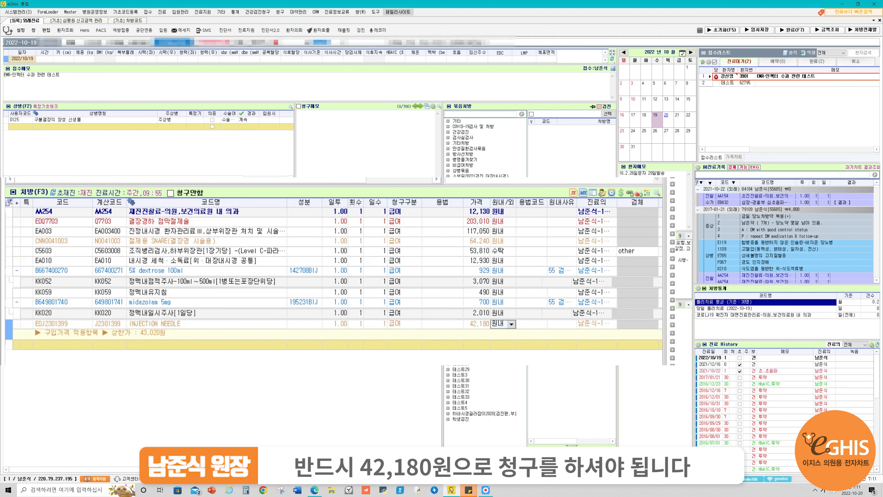
{"action": "left_click", "coordinate": [483, 333]}
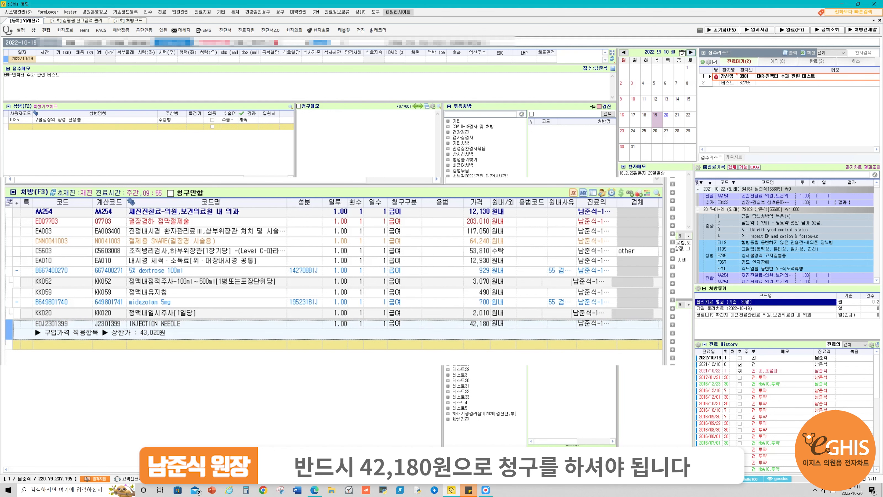
Complete the patient's outpatient treatment with the updated prescription.
{"action": "key", "text": "F7"}
{"action": "key", "text": "Return"}
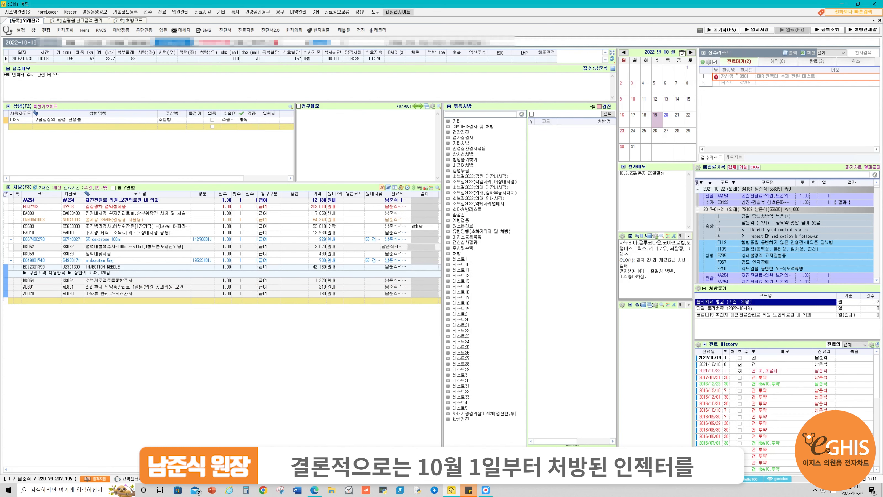
{"action": "key", "text": "F8"}
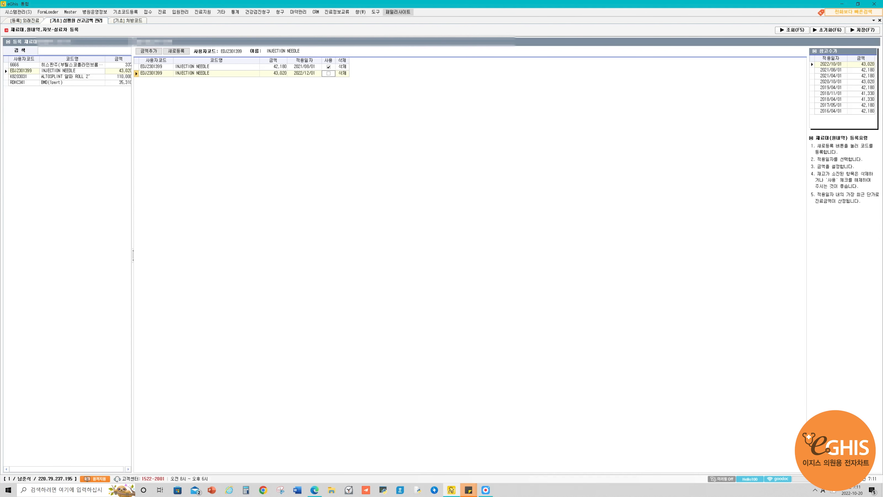
Replace the INJECTION NEEDLE order in the 2022-10-19 outpatient prescription with a new EDJ2301399 order and check its applied price.
{"action": "left_click", "coordinate": [25, 20]}
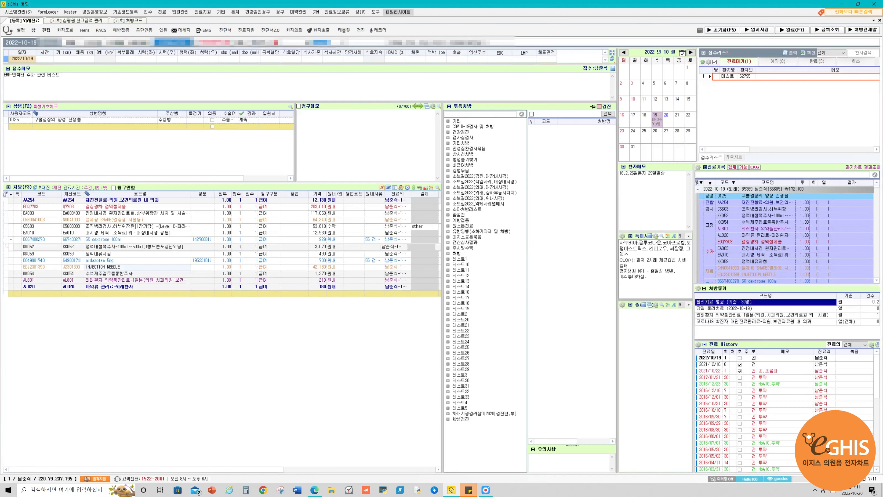
{"action": "left_click", "coordinate": [120, 267]}
{"action": "key", "text": "Delete"}
{"action": "left_click", "coordinate": [38, 287]}
{"action": "type", "text": "EDJ2301399"}
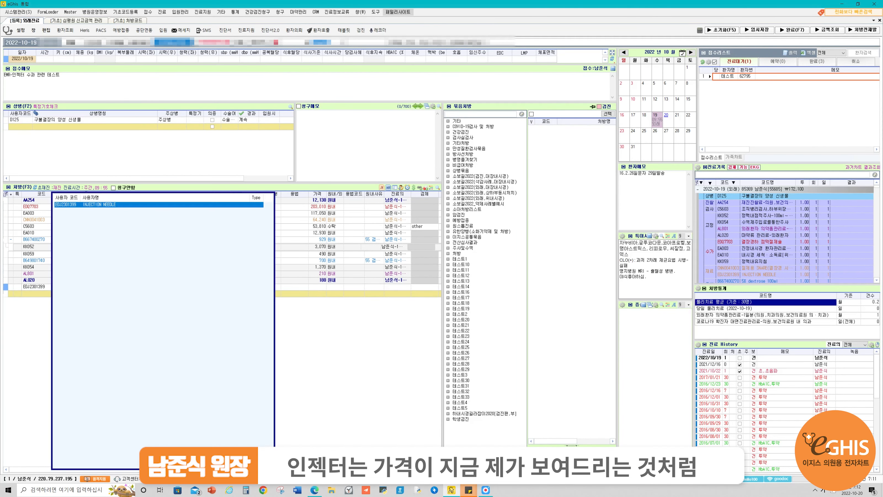
{"action": "key", "text": "Return"}
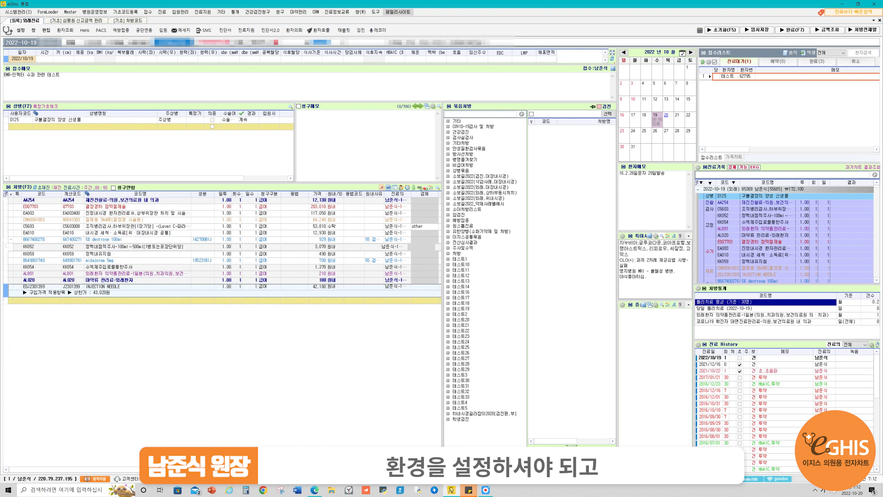
{"action": "left_click", "coordinate": [317, 287]}
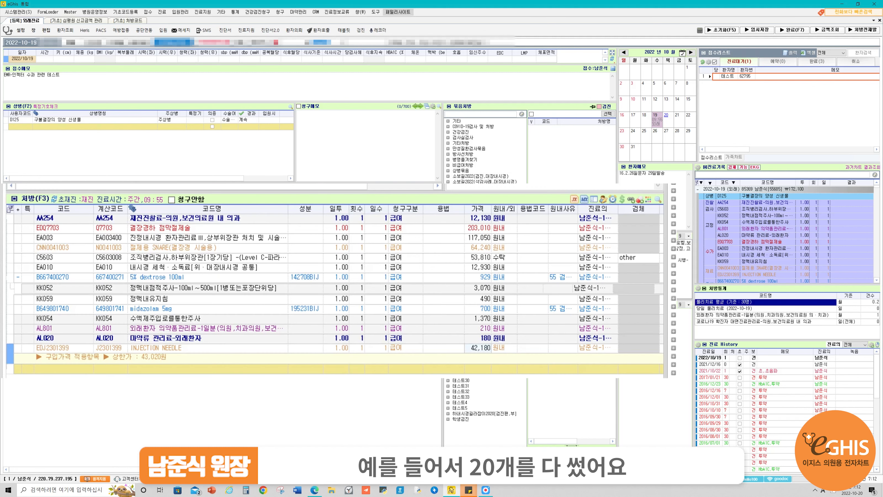
{"action": "left_click", "coordinate": [208, 348]}
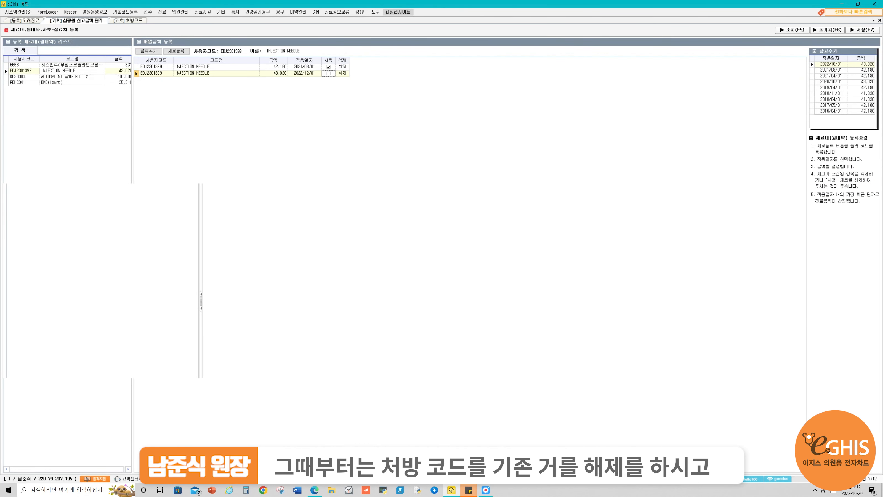
Stop using the 42,180 INJECTION NEEDLE price, set the 43,020 price's effective date to 2022/10/30, enable it and save.
{"action": "left_click", "coordinate": [329, 67]}
{"action": "left_click", "coordinate": [304, 74]}
{"action": "left_click", "coordinate": [304, 73]}
{"action": "double_click", "coordinate": [305, 74]}
{"action": "type", "text": "2022100"}
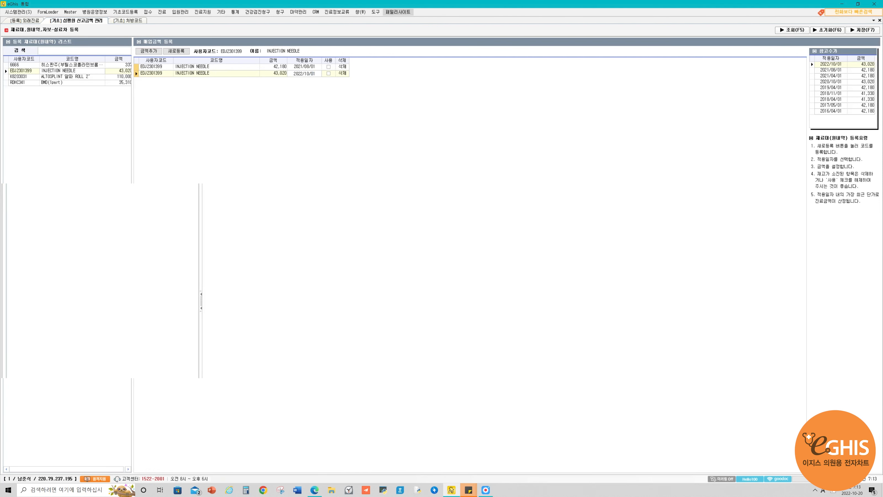
{"action": "type", "text": "30"}
{"action": "left_click", "coordinate": [328, 73]}
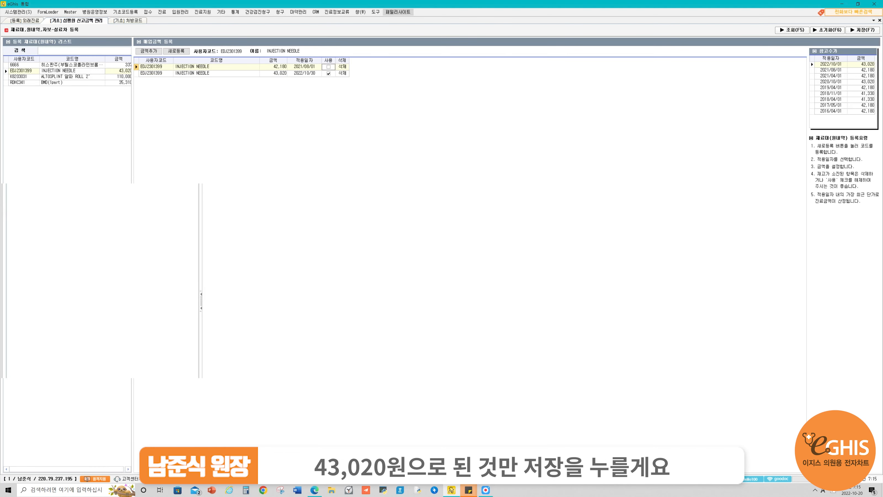
{"action": "left_click", "coordinate": [276, 74]}
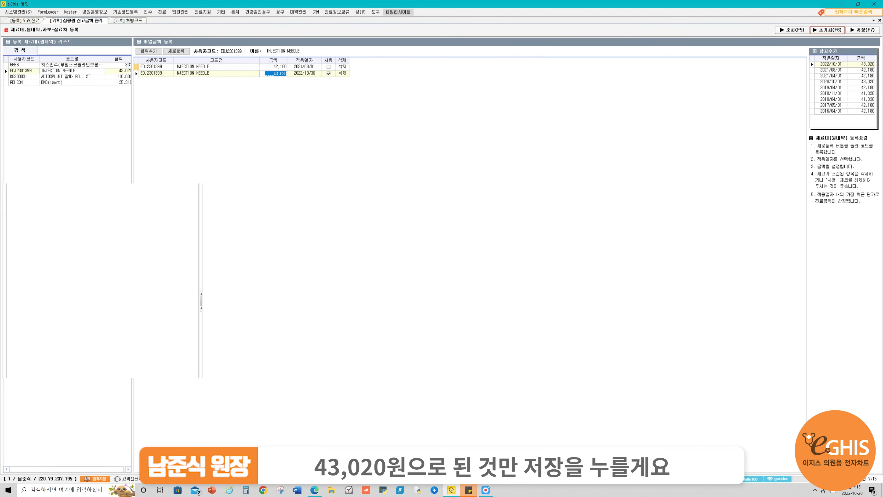
{"action": "left_click", "coordinate": [863, 30]}
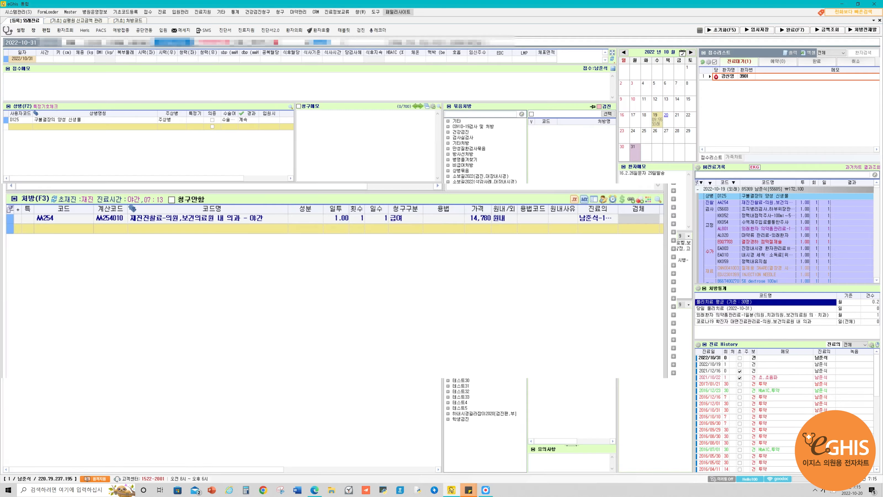
Find the EMR order sets in the 2022-10-31 outpatient prescription and add the EMR_S01 set.
{"action": "type", "text": "emr"}
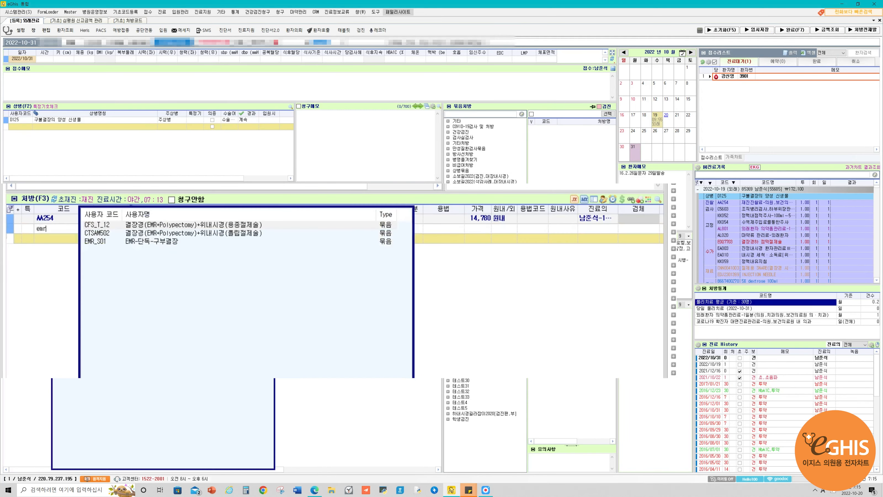
{"action": "key", "text": "Down"}
{"action": "key", "text": "Down"}
{"action": "key", "text": "Return"}
{"action": "key", "text": "Return"}
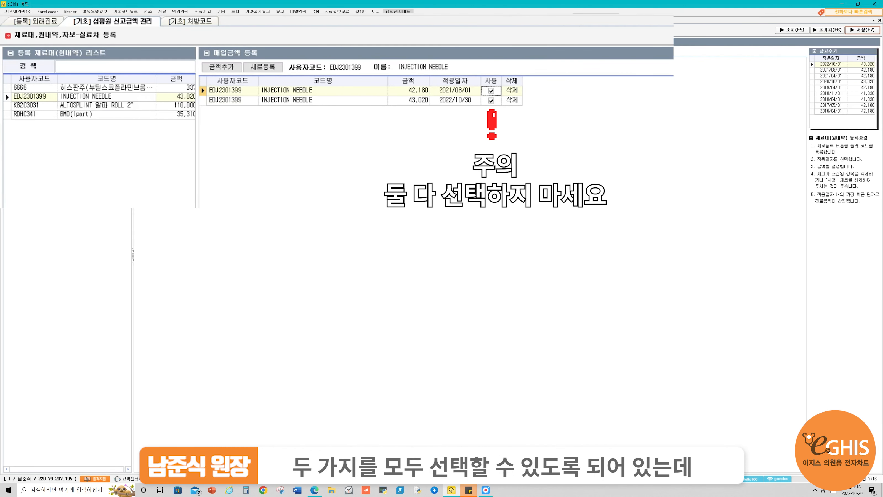
Turn off use of INJECTION NEEDLE's 42,180 purchase price dated 2021/08/01 and save the registration.
{"action": "left_click", "coordinate": [863, 30]}
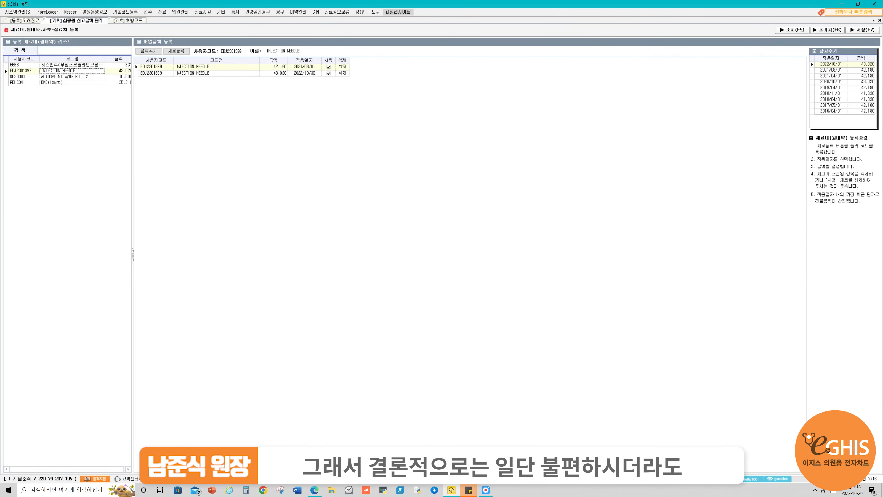
{"action": "left_click", "coordinate": [491, 90]}
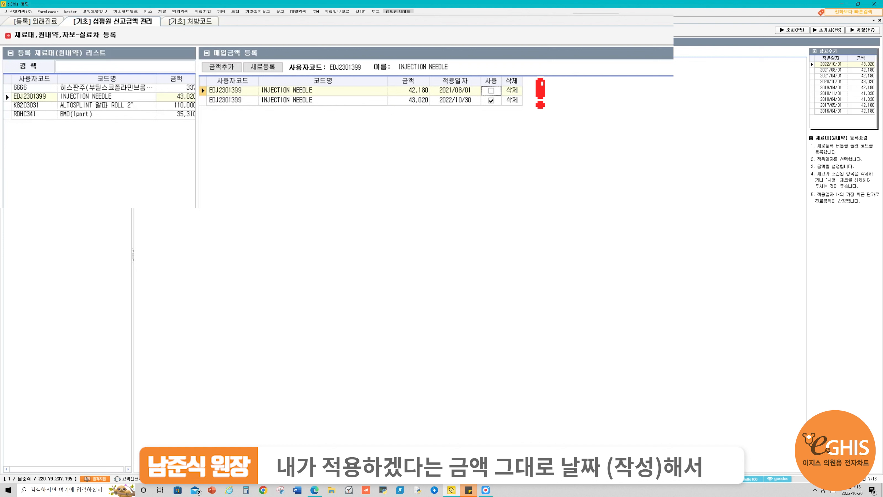
{"action": "key", "text": "F7"}
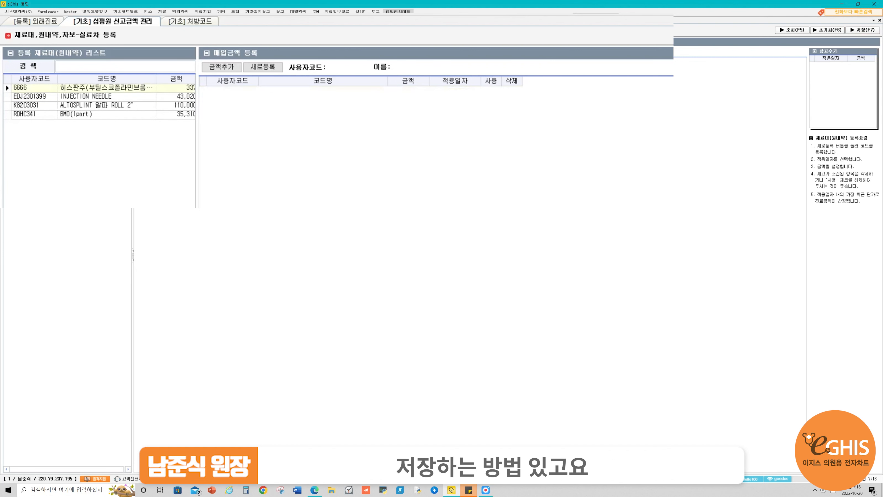
Delete both purchase price entries of INJECTION NEEDLE, dated 2022/10/30 and 2021/08/01, and save.
{"action": "left_click", "coordinate": [107, 96]}
{"action": "left_click", "coordinate": [323, 101]}
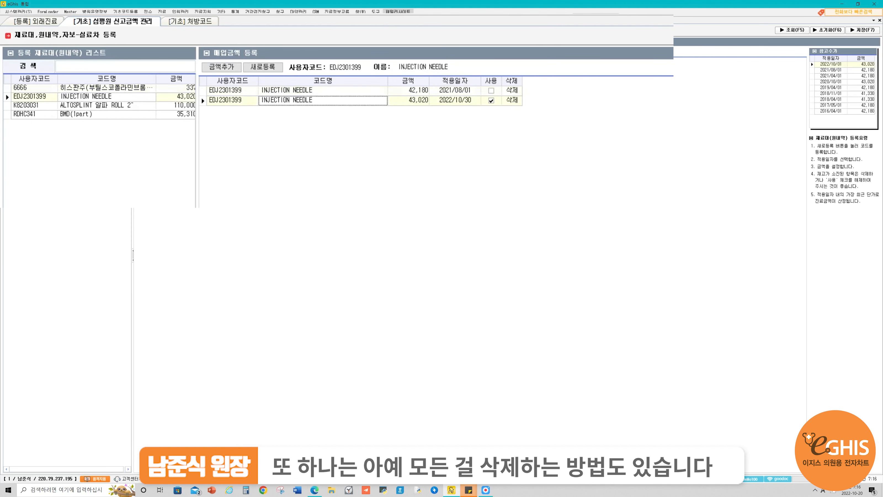
{"action": "left_click", "coordinate": [512, 101]}
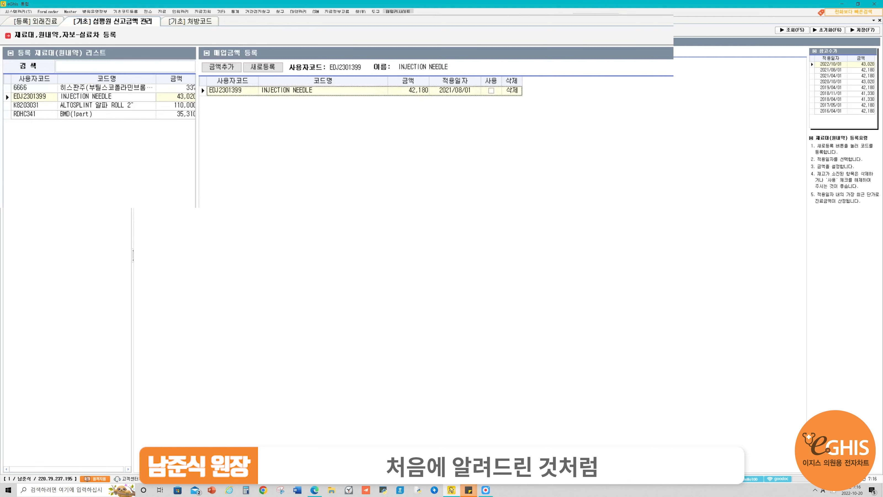
{"action": "left_click", "coordinate": [512, 90]}
{"action": "left_click", "coordinate": [863, 31]}
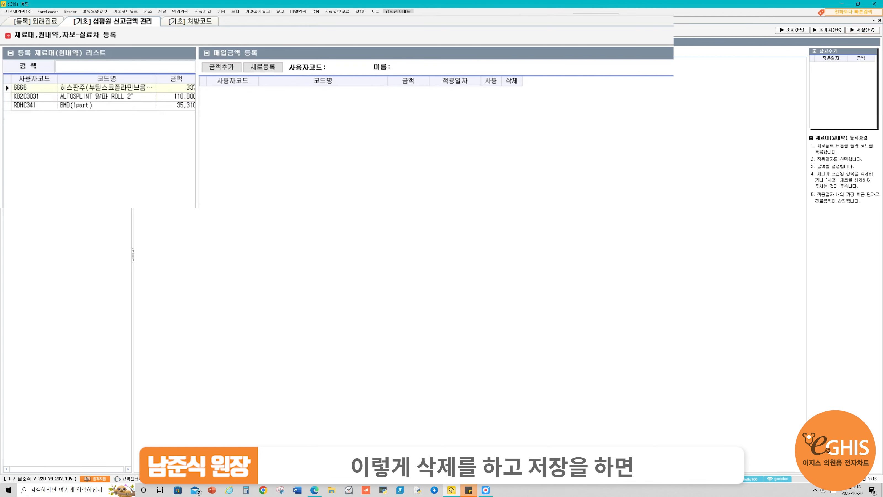
Re-enter the INJECTION NEEDLE order in the 2022-10-31 outpatient prescription using its copied code and check the applied price.
{"action": "left_click", "coordinate": [25, 21]}
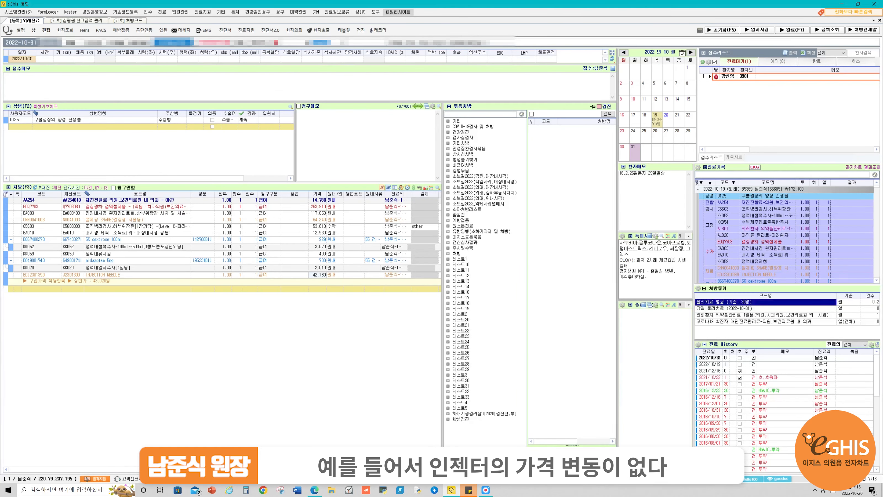
{"action": "left_click", "coordinate": [136, 275]}
{"action": "left_click", "coordinate": [34, 275]}
{"action": "key", "text": "ctrl+c"}
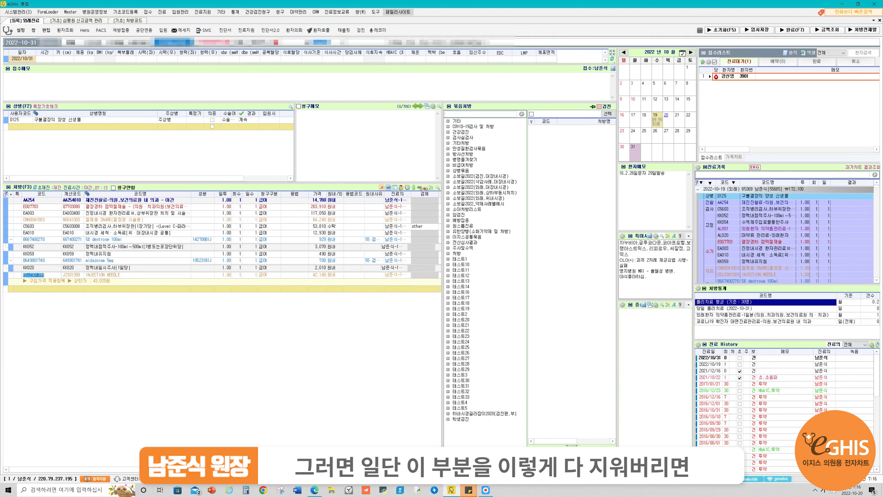
{"action": "key", "text": "Delete"}
{"action": "key", "text": "ctrl+v"}
{"action": "key", "text": "Return"}
{"action": "key", "text": "Return"}
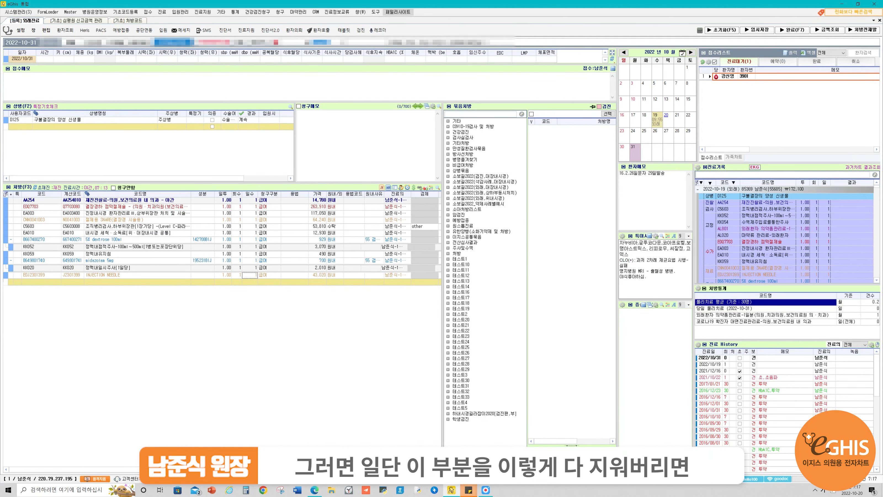
{"action": "left_click", "coordinate": [317, 276]}
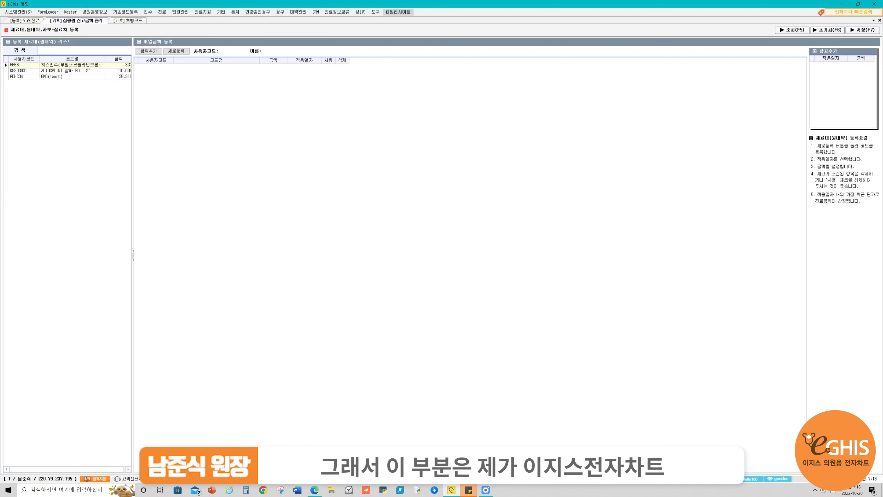
Switch to Microsoft Edge, open the eGHIS user café's post on injector prices from October 1, 2022, and review its key summary.
{"action": "left_click", "coordinate": [314, 490]}
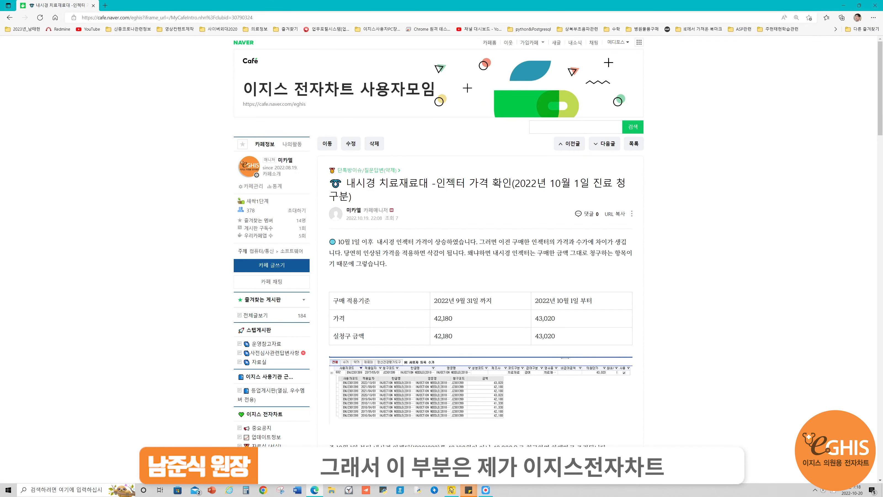
{"action": "left_click", "coordinate": [339, 90]}
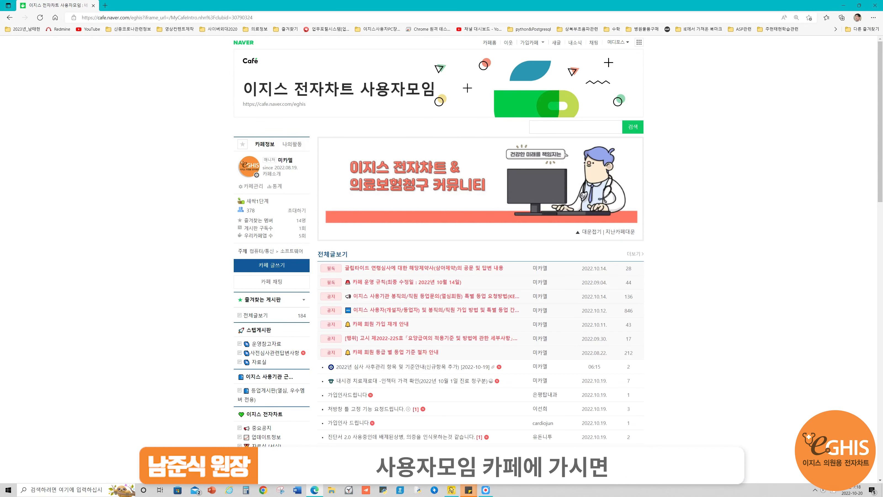
{"action": "scroll", "coordinate": [442, 243], "scroll_direction": "down", "scroll_amount": 2}
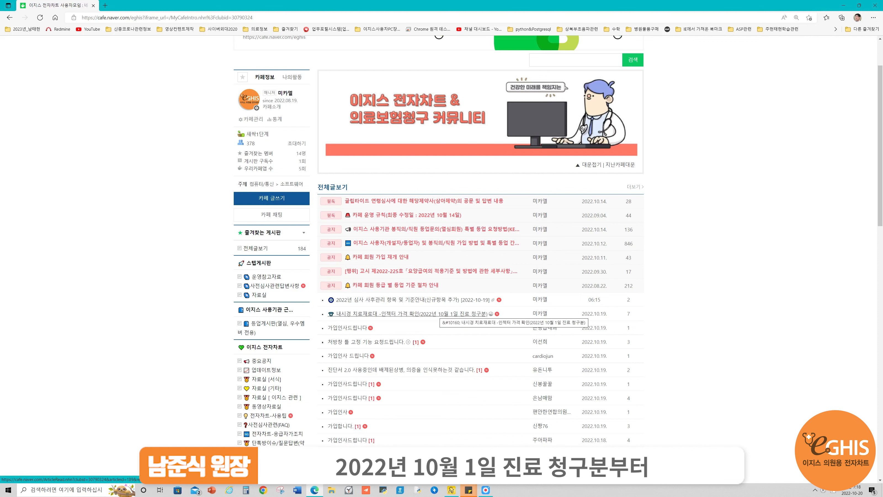
{"action": "left_click", "coordinate": [438, 313]}
{"action": "scroll", "coordinate": [430, 320], "scroll_direction": "down", "scroll_amount": 20}
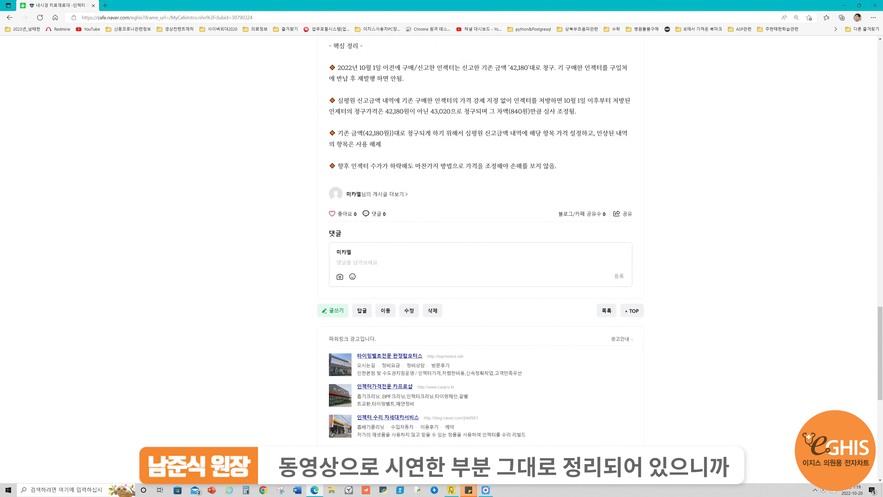
{"action": "scroll", "coordinate": [480, 241], "scroll_direction": "up", "scroll_amount": 15}
{"action": "scroll", "coordinate": [480, 240], "scroll_direction": "down", "scroll_amount": 10}
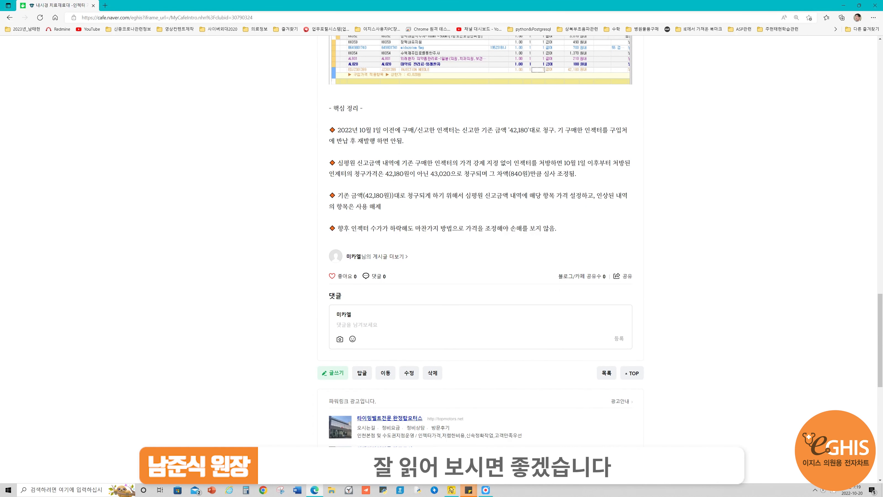